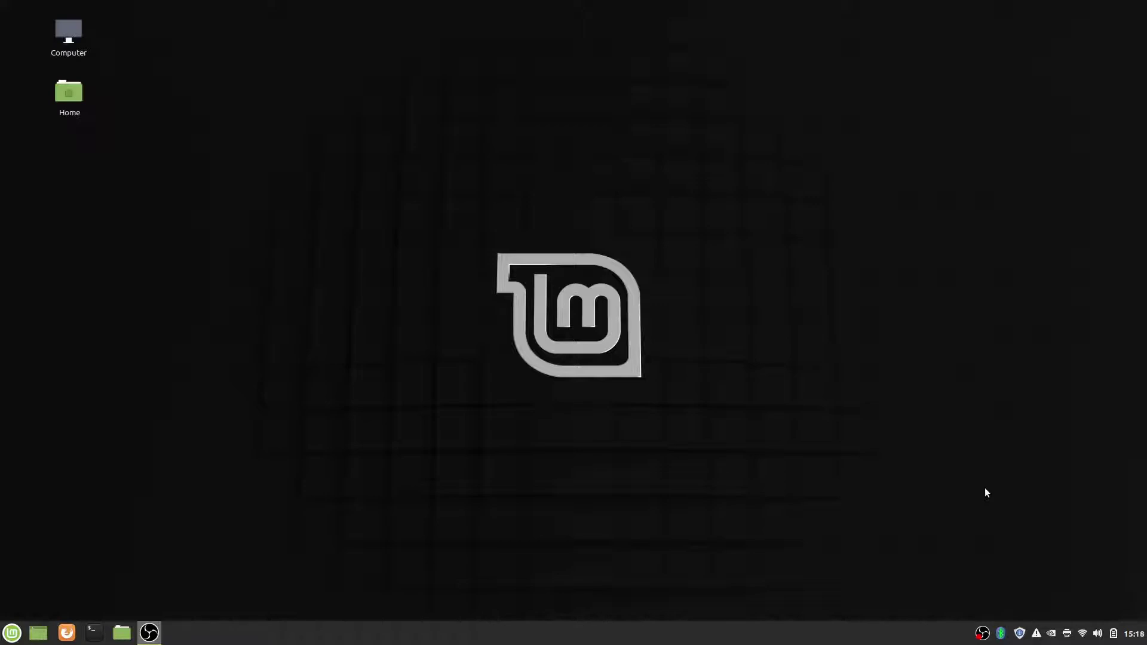
# Go to google.com in Firefox and search for 'adapta theme install'.
pyautogui.click(3, 630)
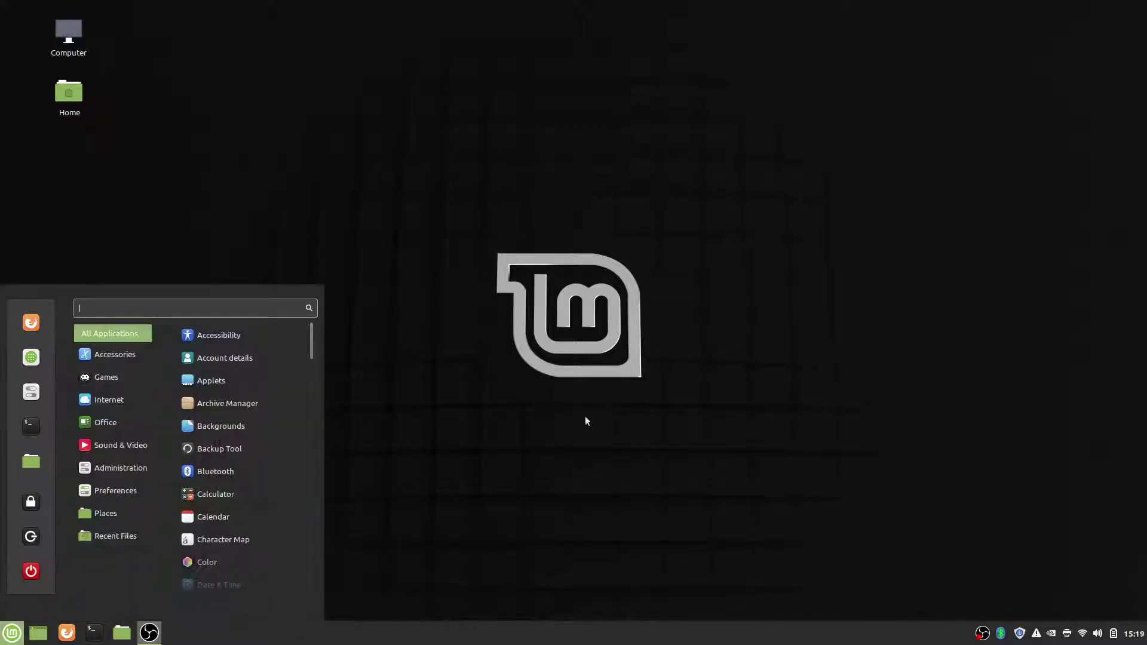
pyautogui.click(507, 524)
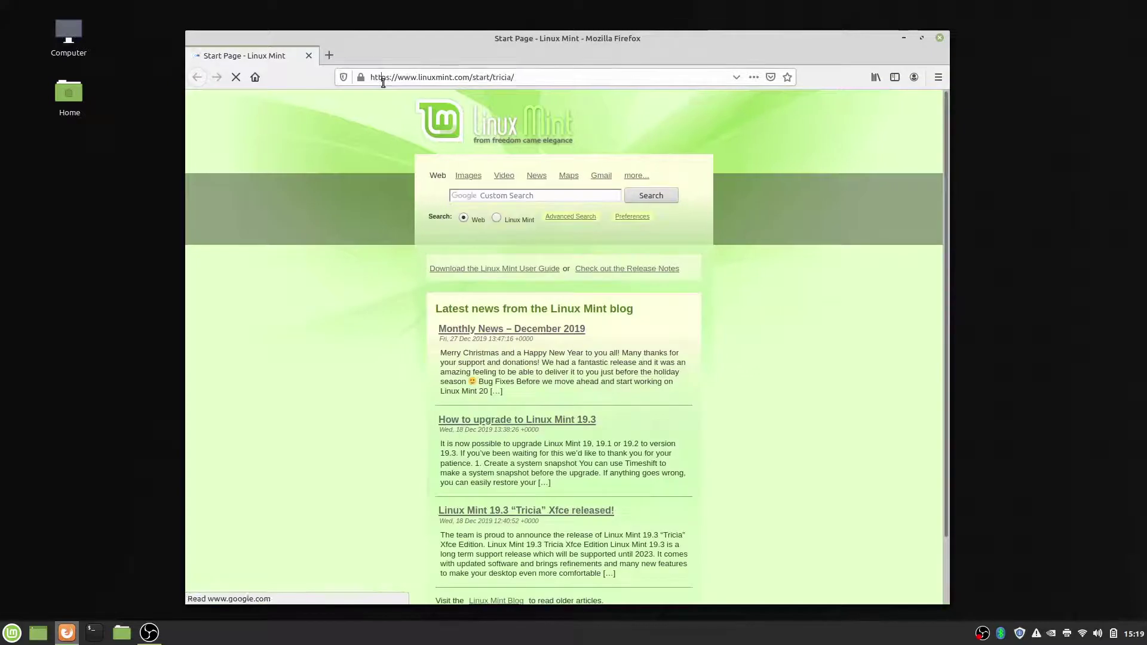
pyautogui.click(383, 82)
pyautogui.write('google.com')
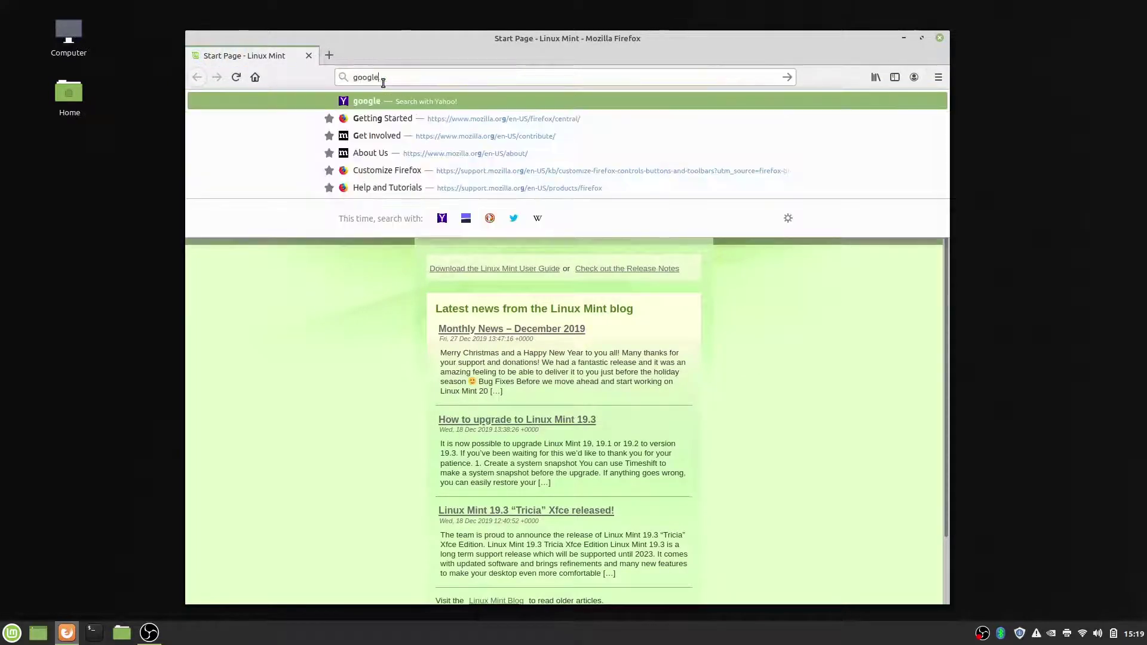
pyautogui.press('Return')
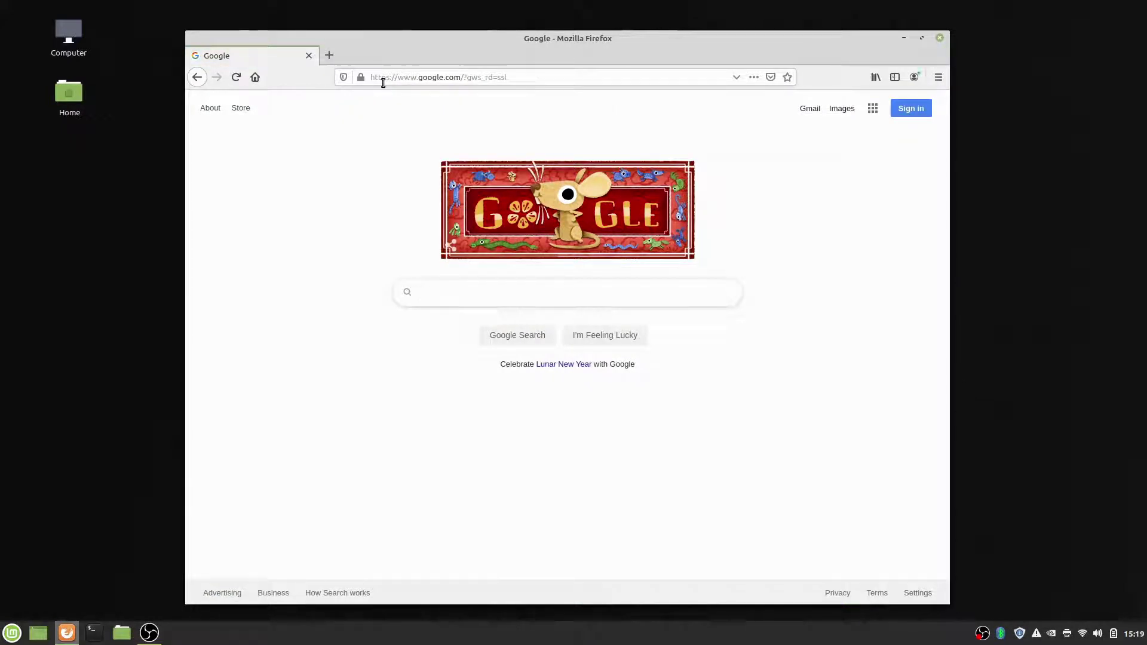
pyautogui.write('adapta')
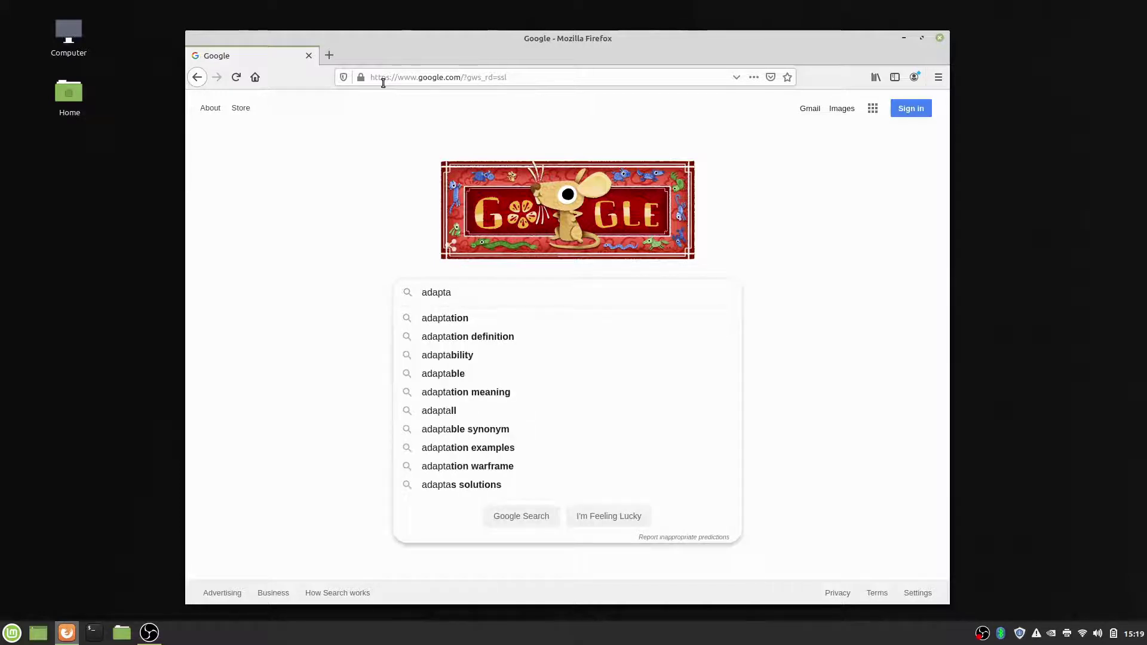
pyautogui.write(' theme install')
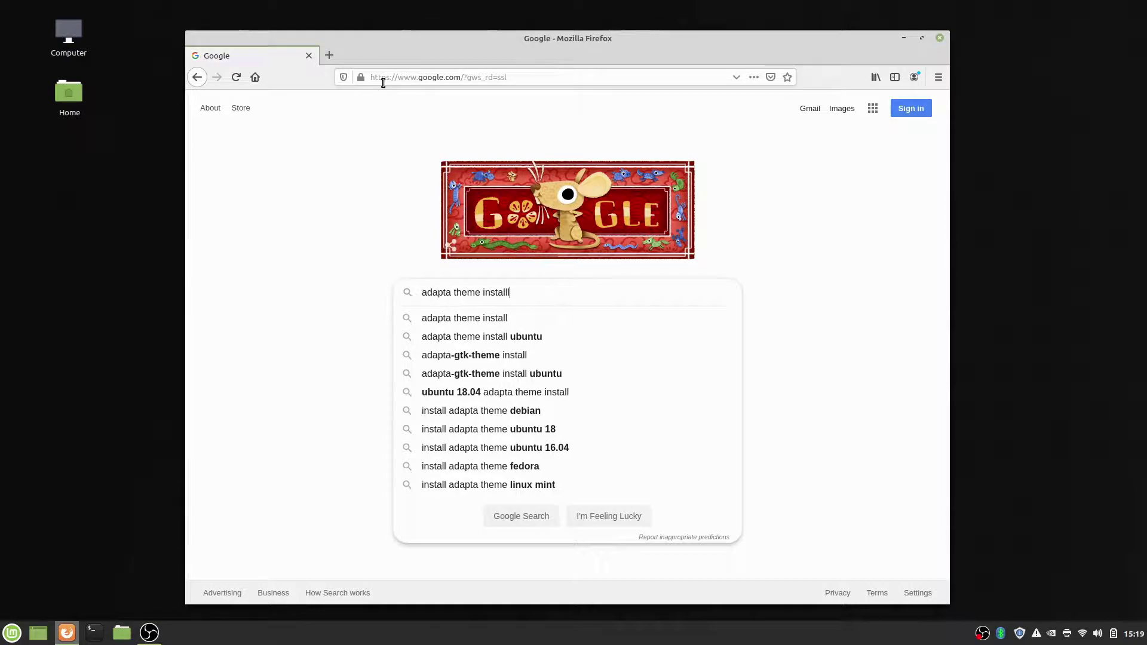
pyautogui.press('Return')
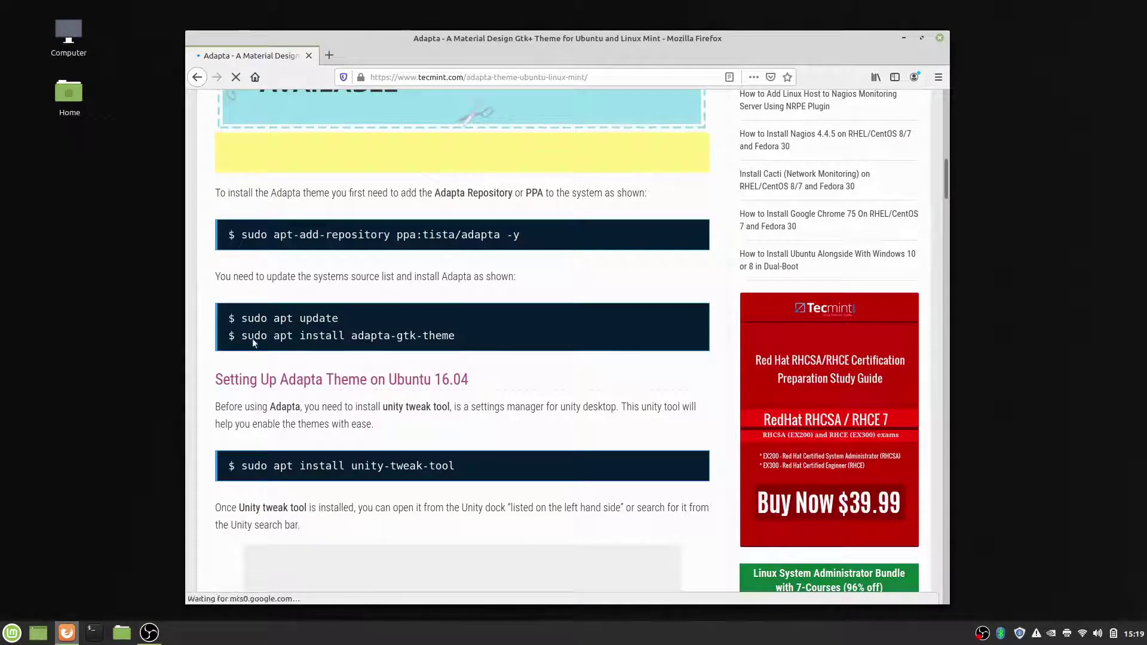
# Read through the TecMint Adapta theme install guide, then close Firefox.
pyautogui.scroll(-4, 538, 418)
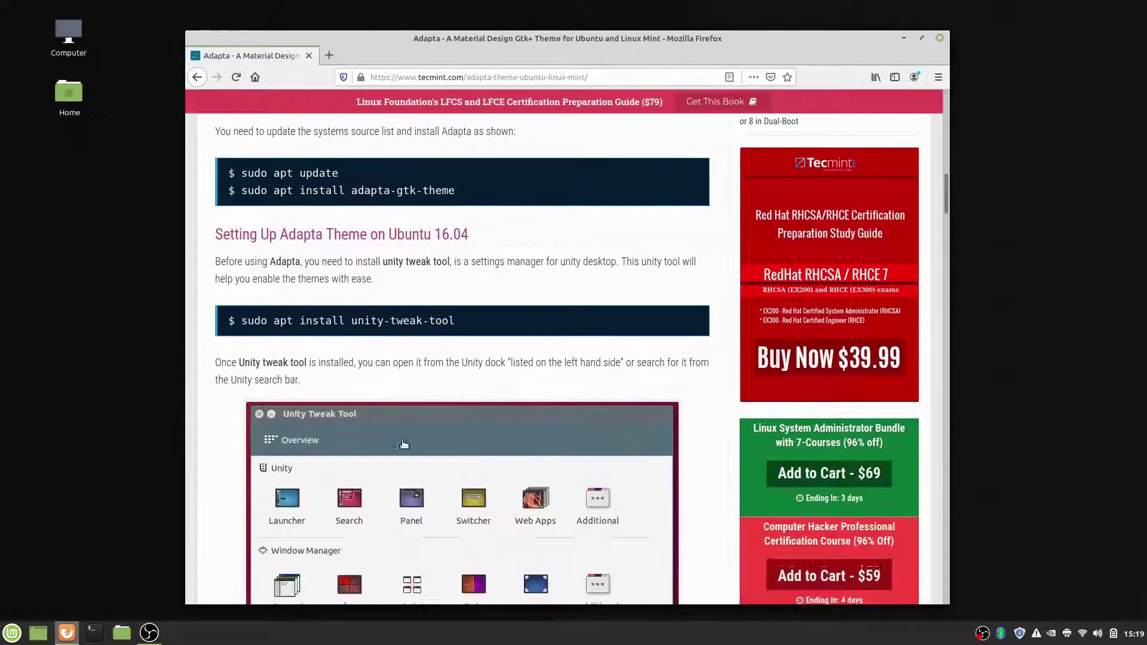
pyautogui.scroll(3, 574, 426)
pyautogui.scroll(10, 574, 427)
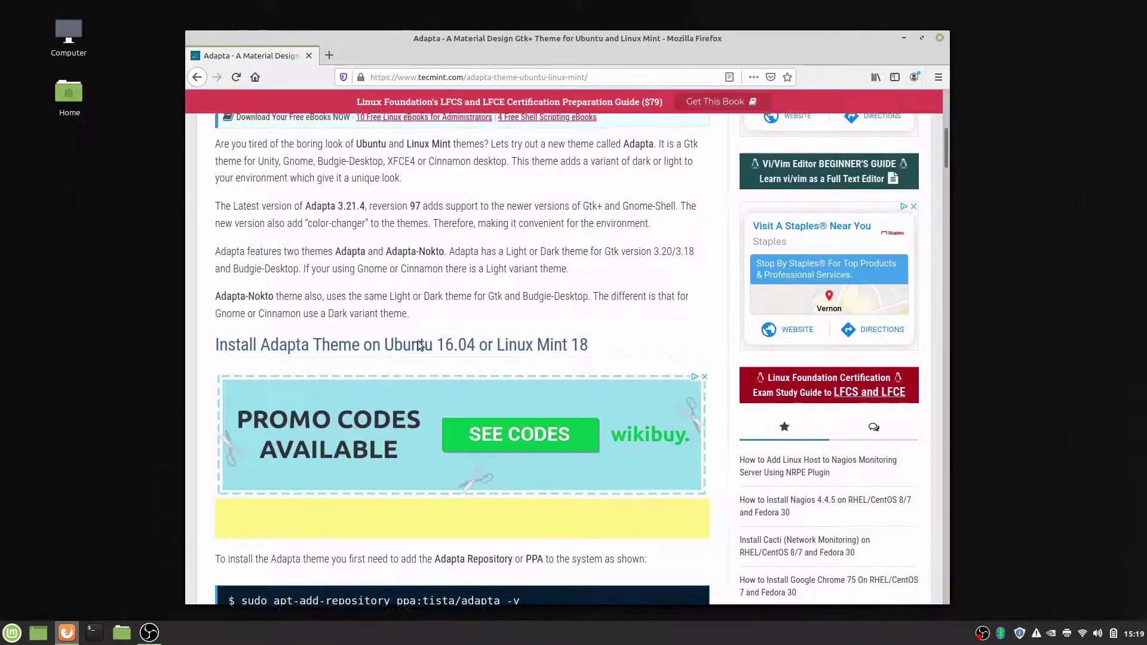
pyautogui.scroll(1, 508, 311)
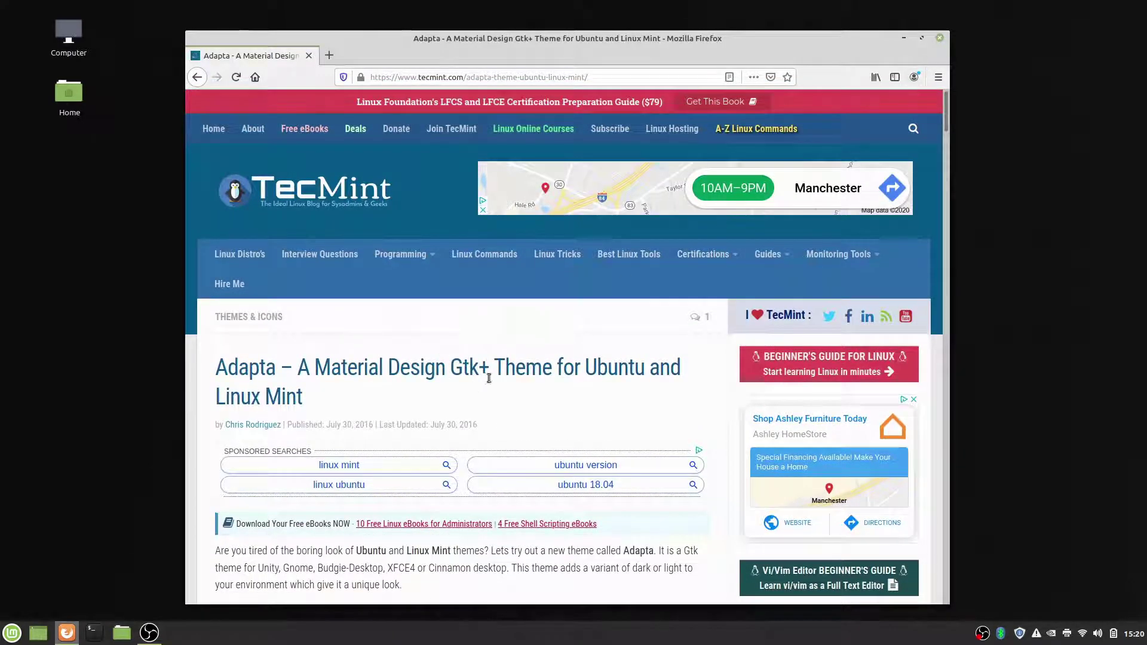
pyautogui.scroll(-4, 356, 369)
pyautogui.scroll(-8, 356, 369)
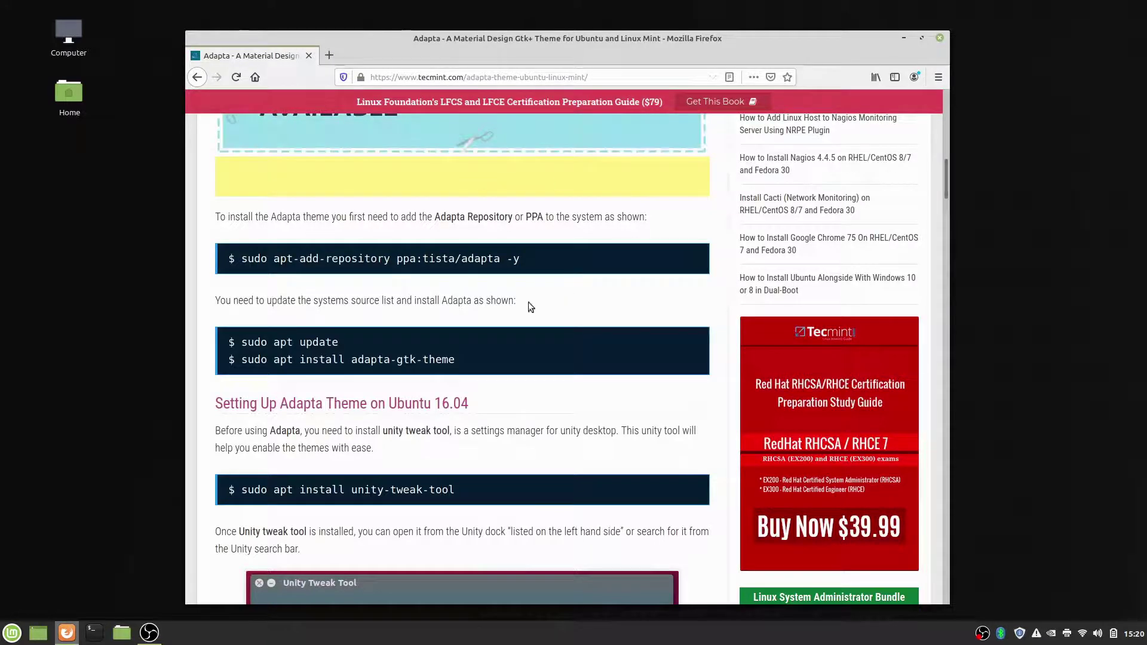
pyautogui.click(940, 37)
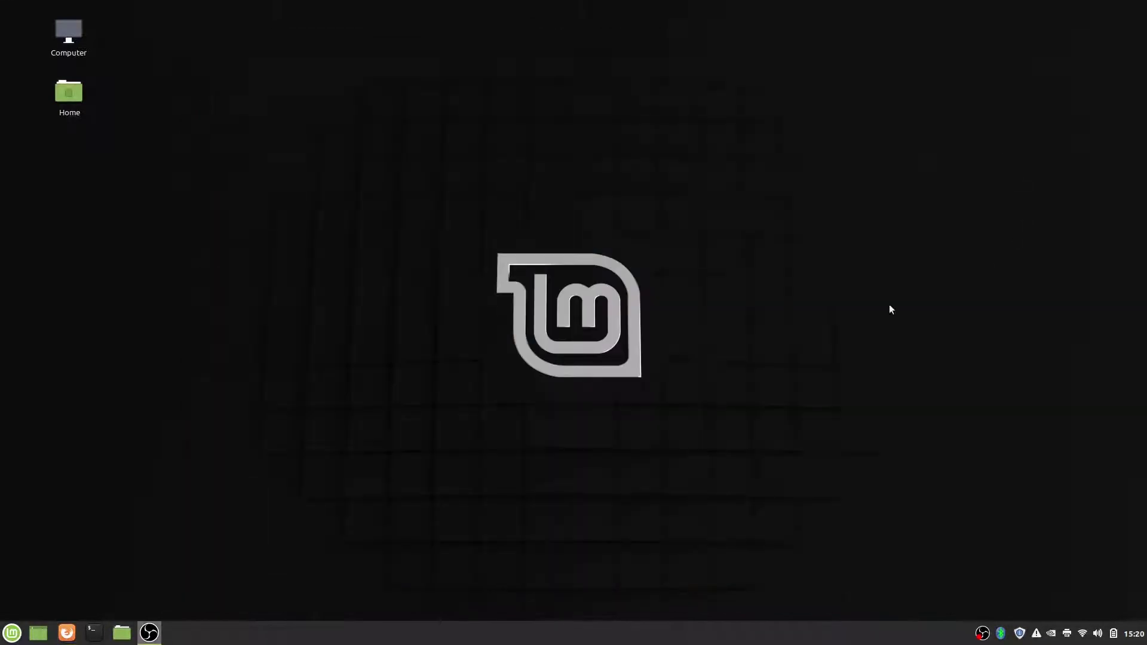
# Install the arc-theme package in Terminal with sudo apt-get, entering the account password.
pyautogui.click(93, 633)
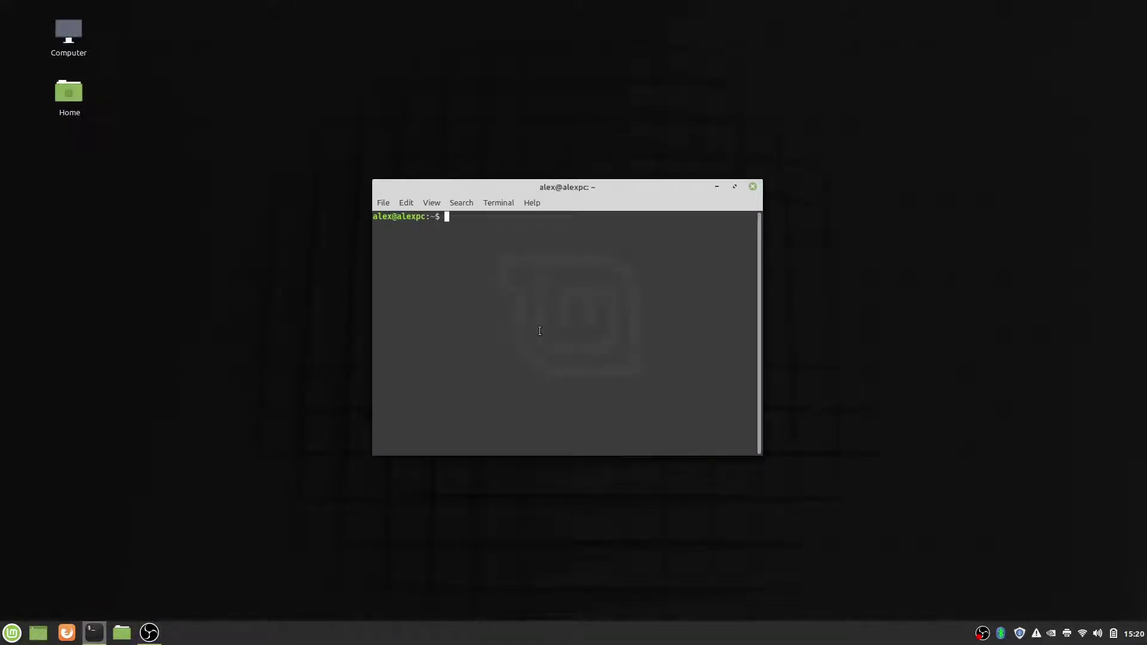
pyautogui.write('sudo apt-get instal l arc-theme')
pyautogui.press('Return')
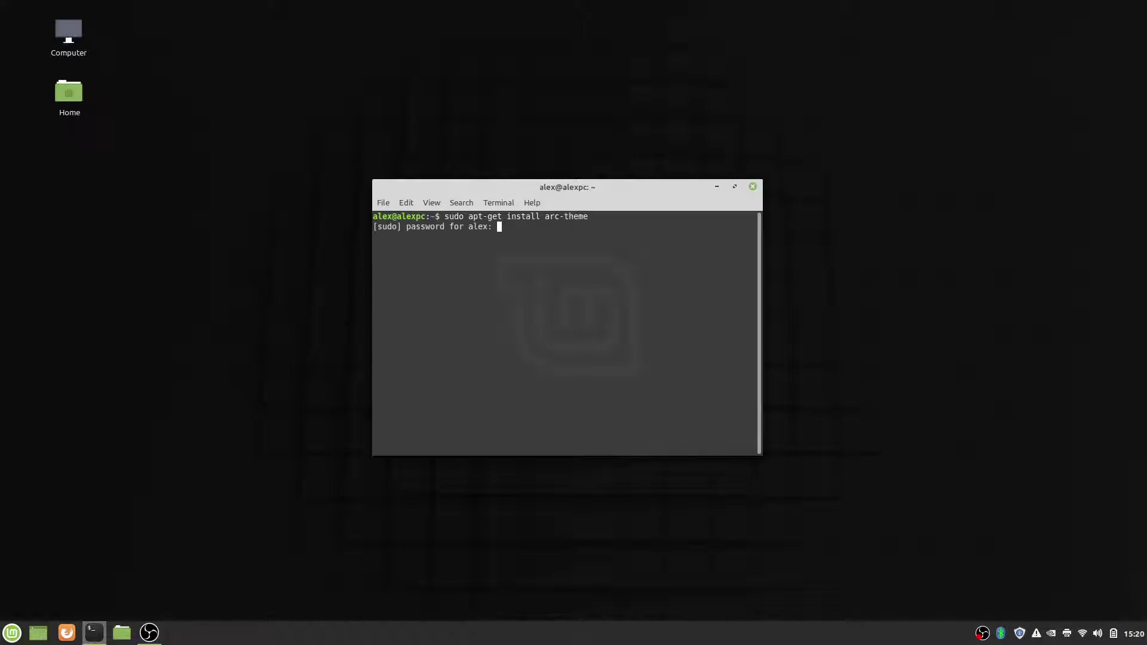
pyautogui.press('Return')
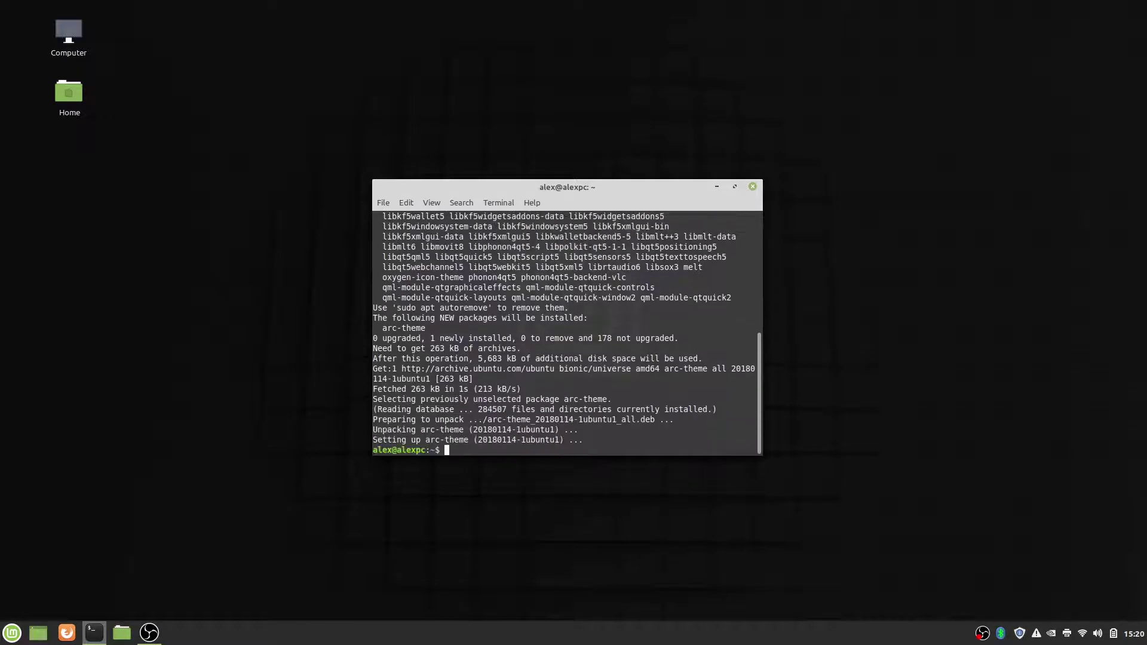
# Install papirus-icon-theme by editing the previous apt-get install command.
pyautogui.press('Up')
pyautogui.press('BackSpace')
pyautogui.press('BackSpace')
pyautogui.press('BackSpace')
pyautogui.press('BackSpace')
pyautogui.press('BackSpace')
pyautogui.press('BackSpace')
pyautogui.press('BackSpace')
pyautogui.press('BackSpace')
pyautogui.press('BackSpace')
pyautogui.write('papirus-ic')
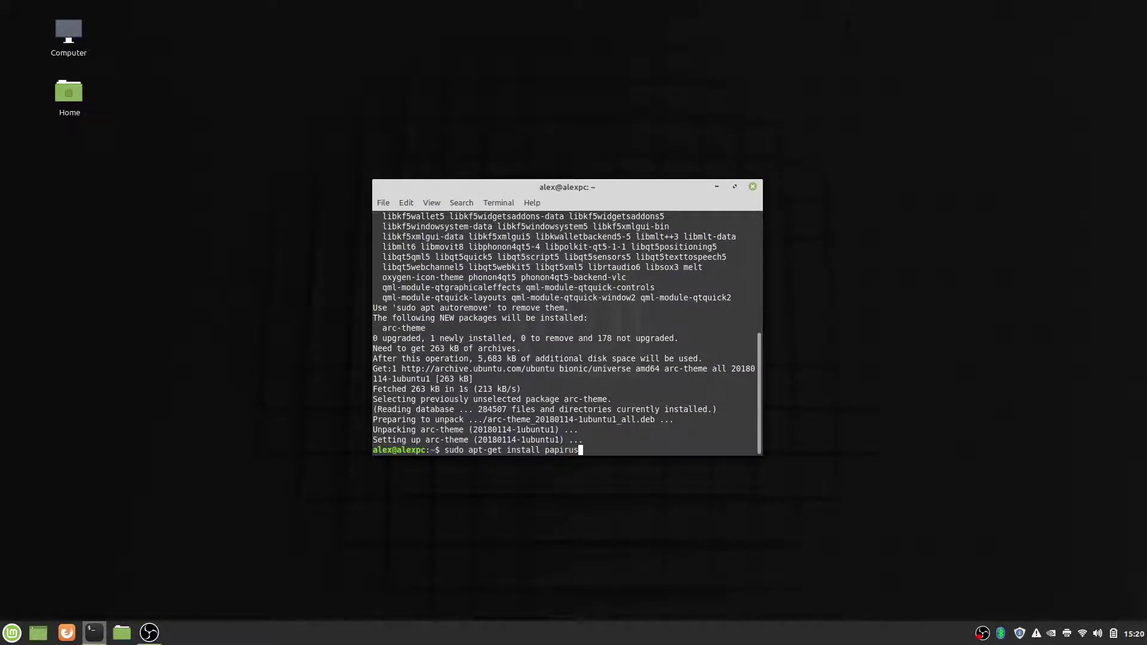
pyautogui.write('on-theme')
pyautogui.press('Return')
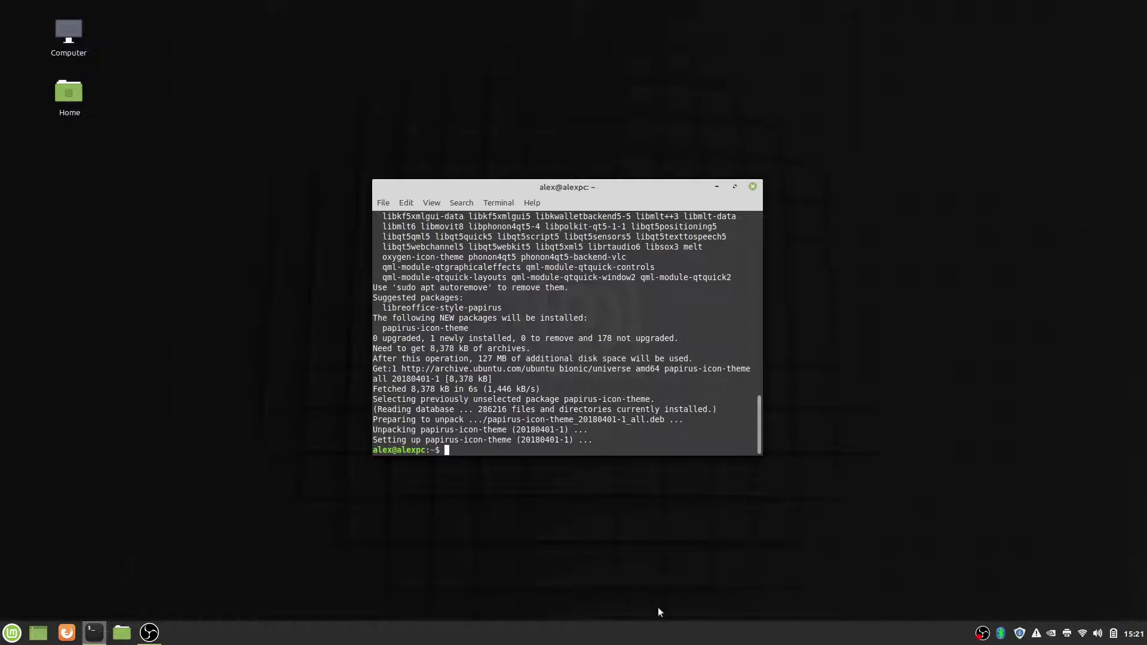
pyautogui.press('super')
# In Themes, choose Arc-Dark for window borders, controls and desktop, and Papirus for icons.
pyautogui.click(33, 392)
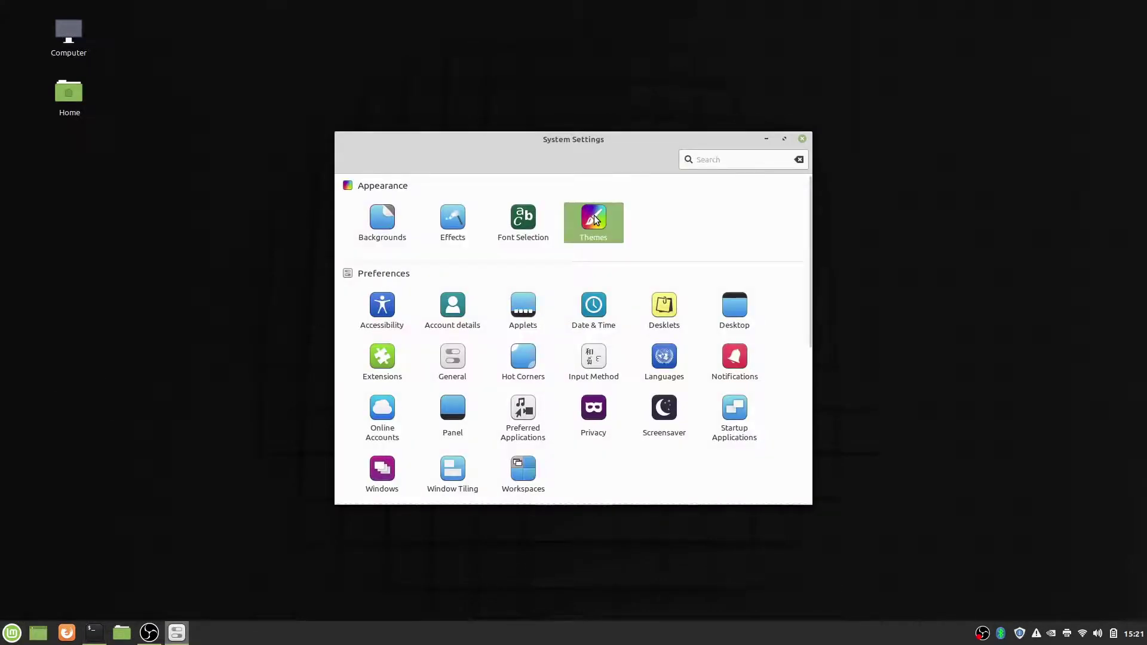
pyautogui.click(595, 219)
pyautogui.click(704, 225)
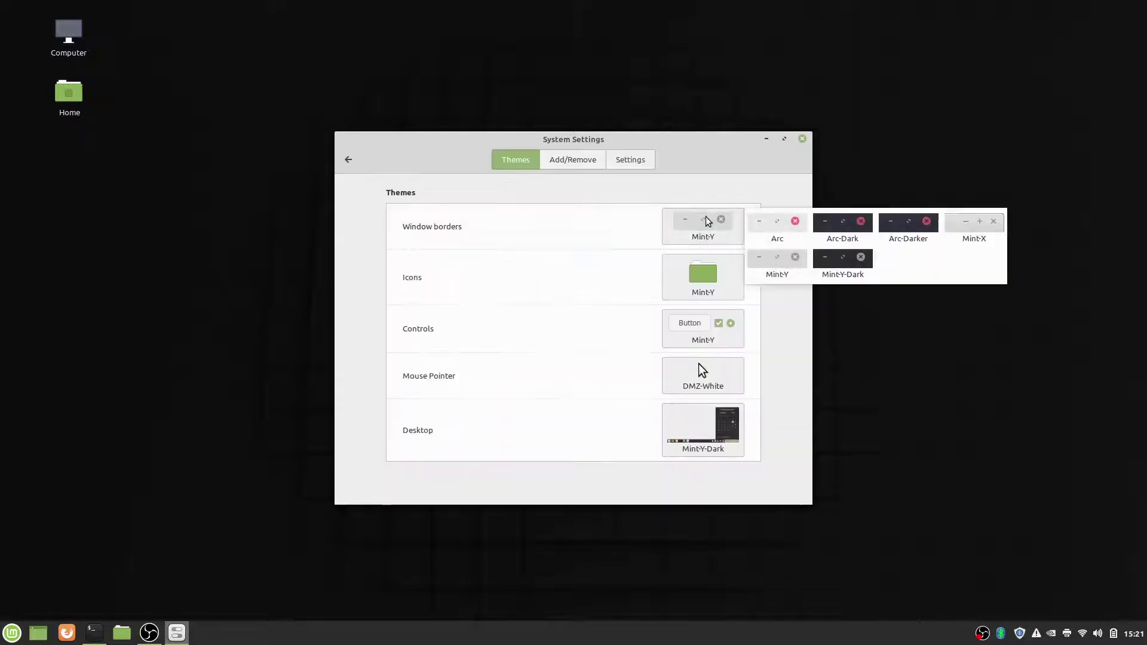
pyautogui.click(834, 226)
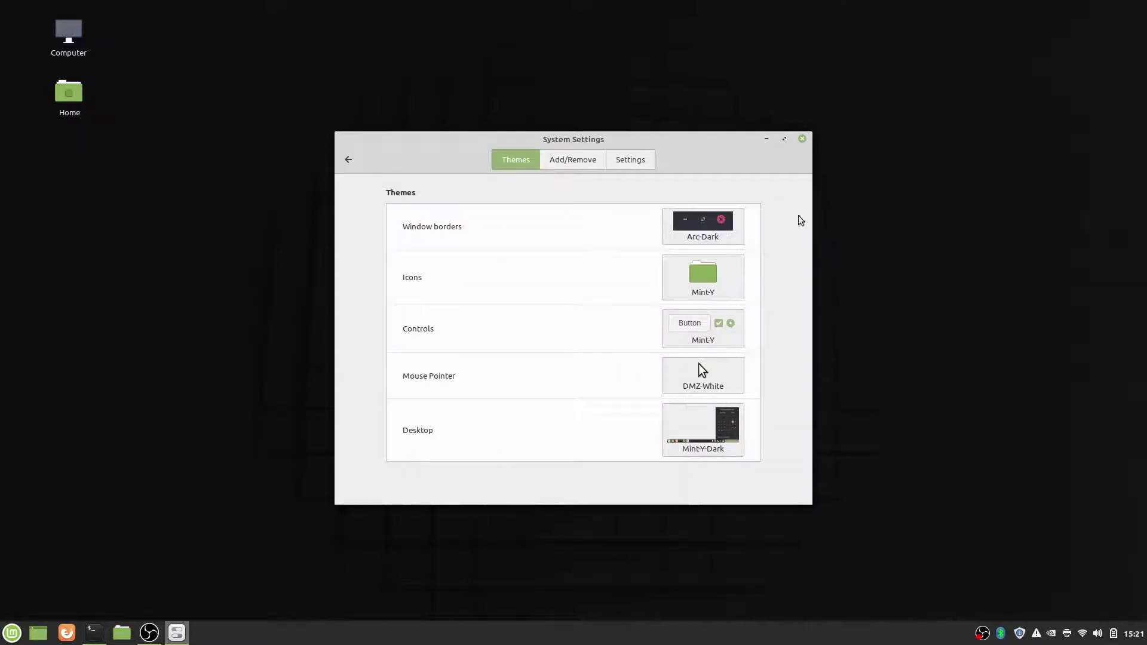
pyautogui.click(717, 277)
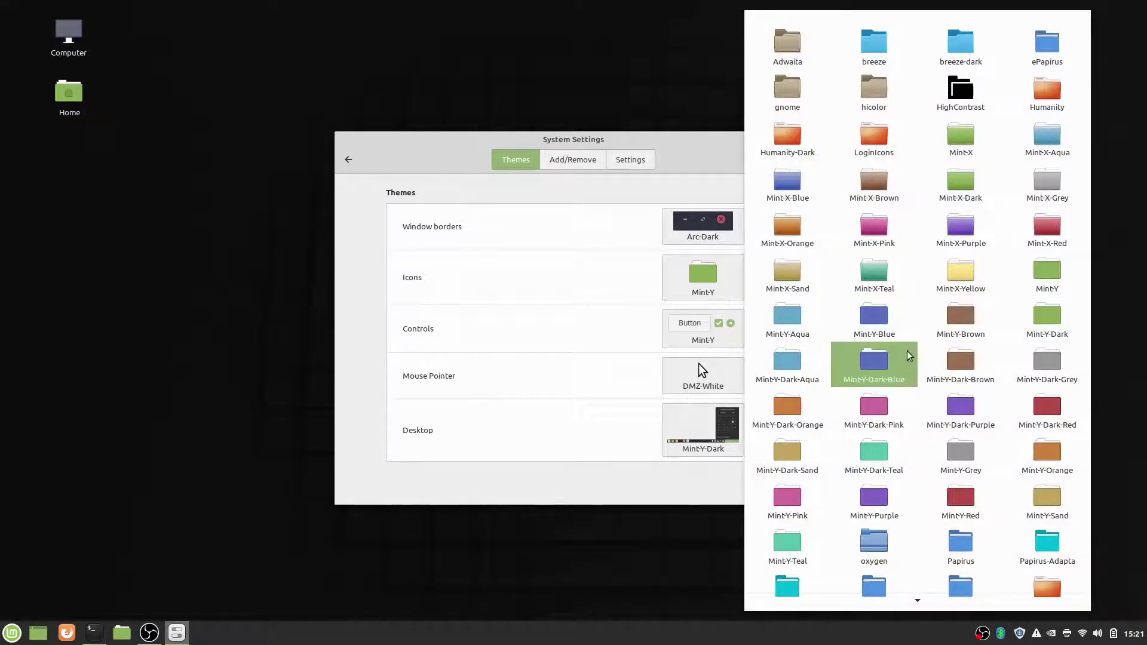
pyautogui.click(978, 538)
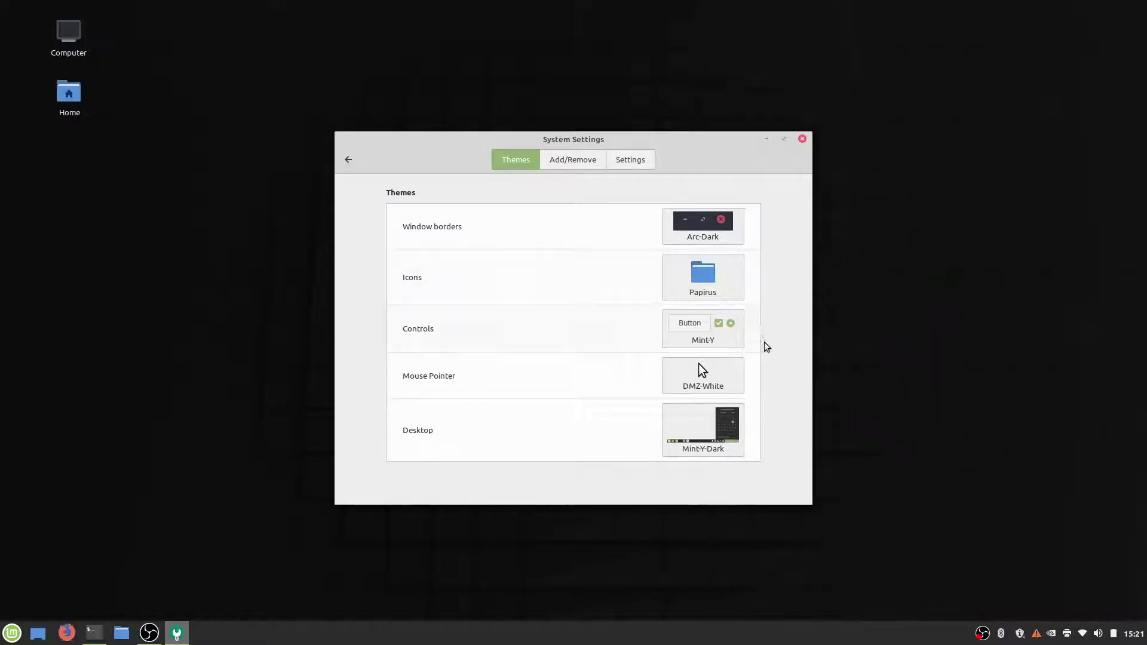
pyautogui.click(739, 333)
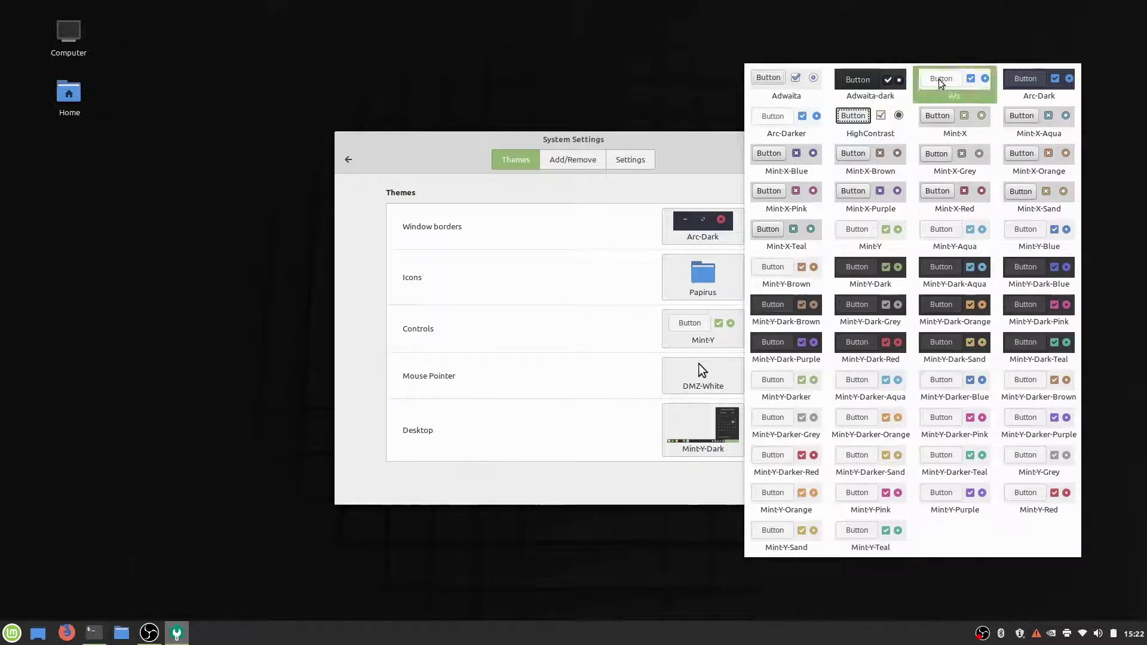
pyautogui.click(1031, 87)
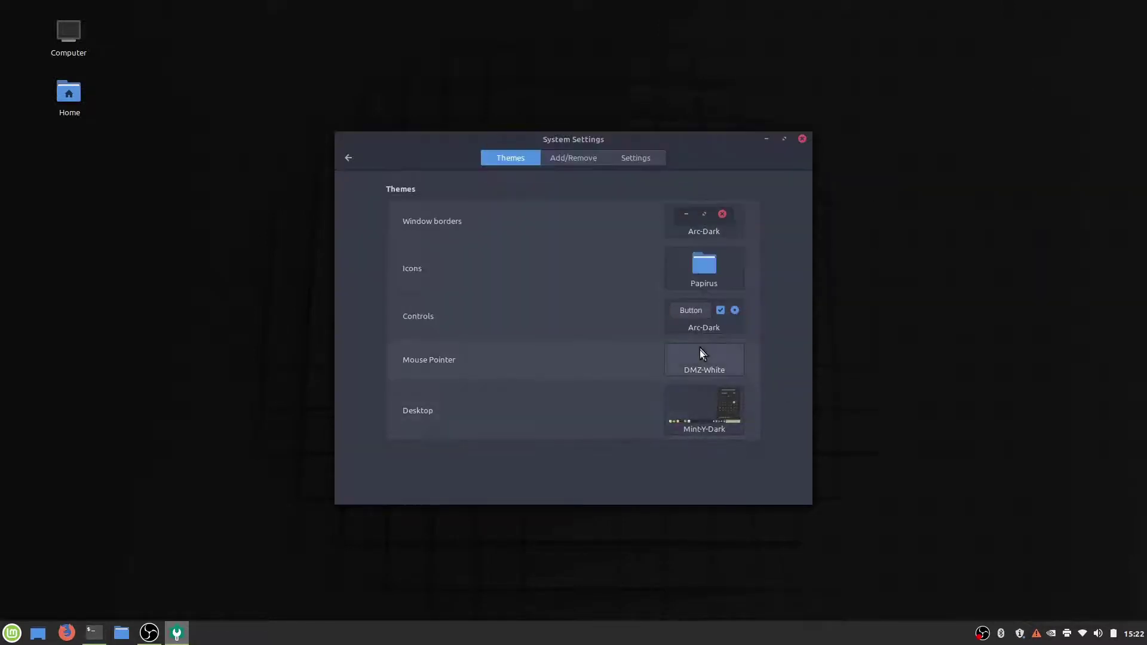
pyautogui.click(738, 418)
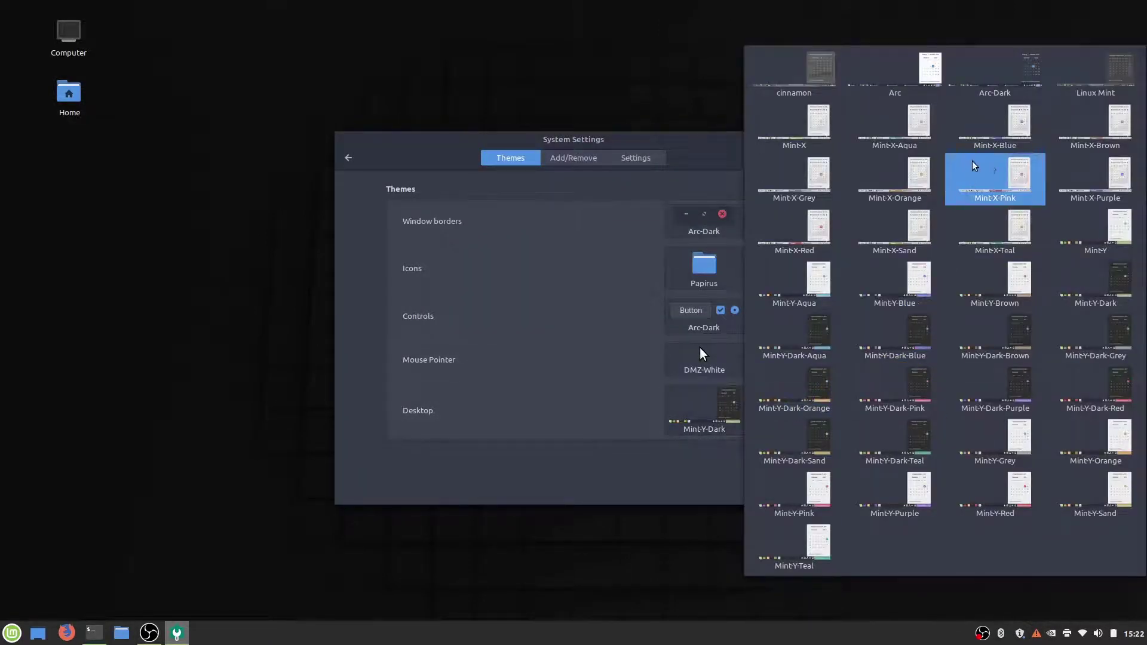
pyautogui.click(995, 88)
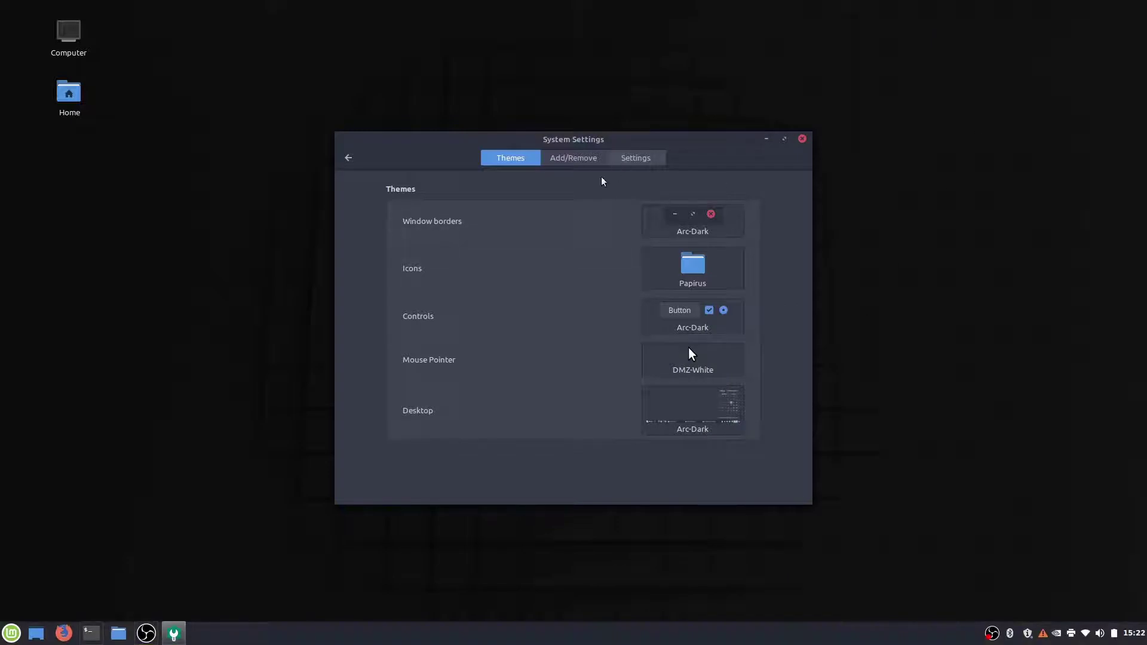
# Close System Settings and preview the dark-themed menu and Home folder window.
pyautogui.click(800, 140)
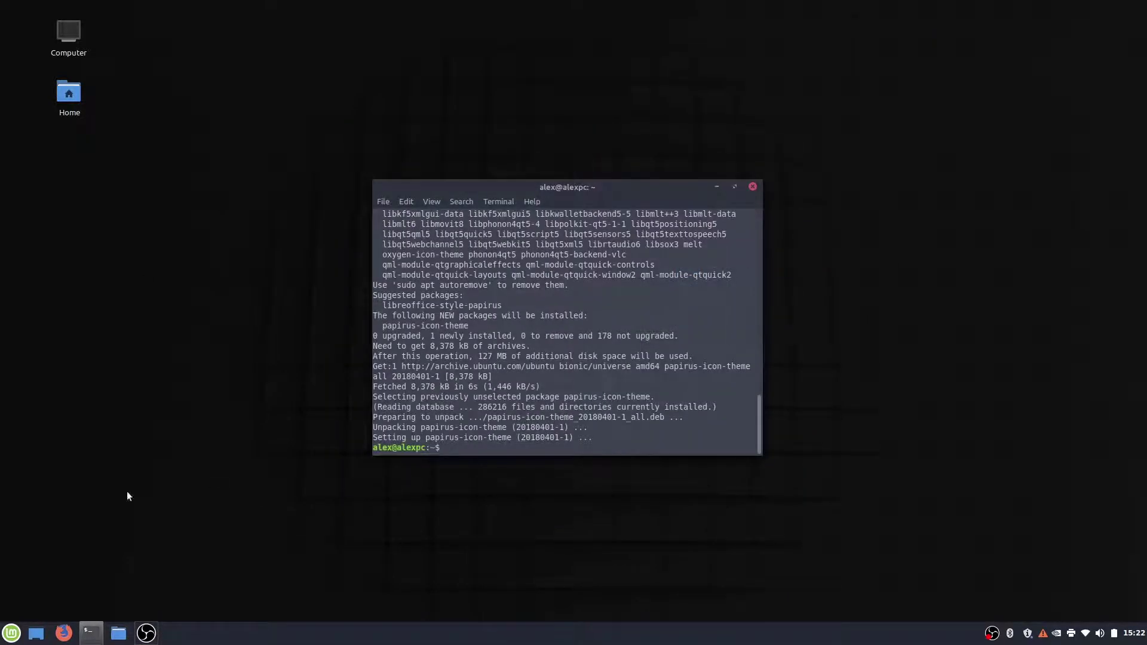
pyautogui.click(12, 633)
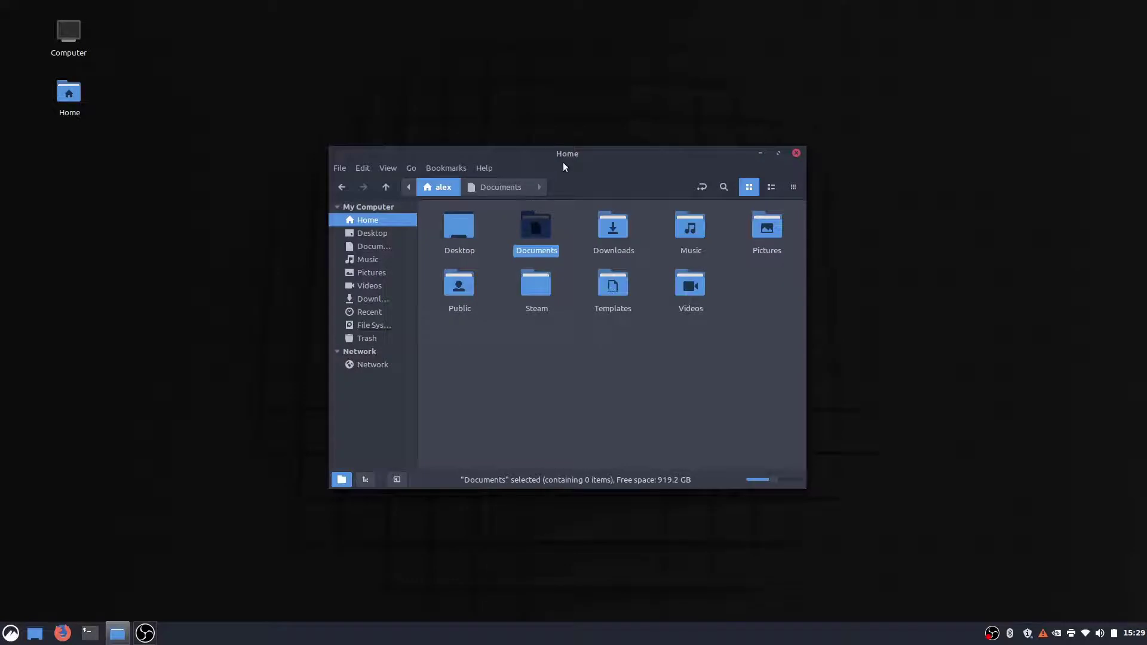
pyautogui.click(594, 439)
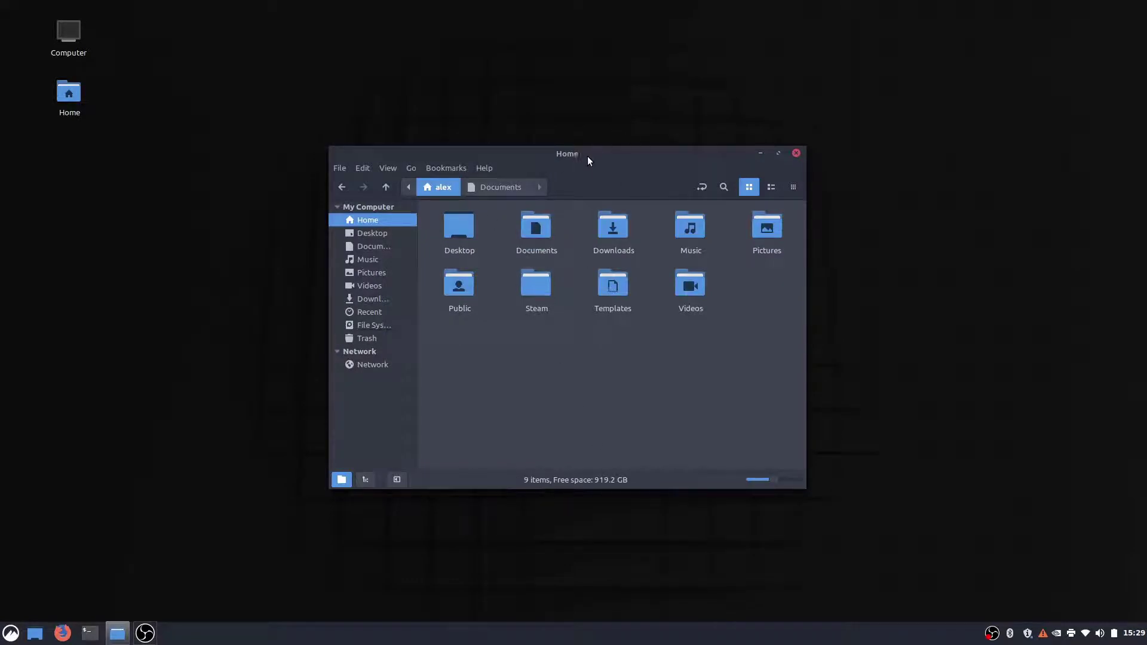
pyautogui.moveTo(588, 160); pyautogui.dragTo(637, 139)
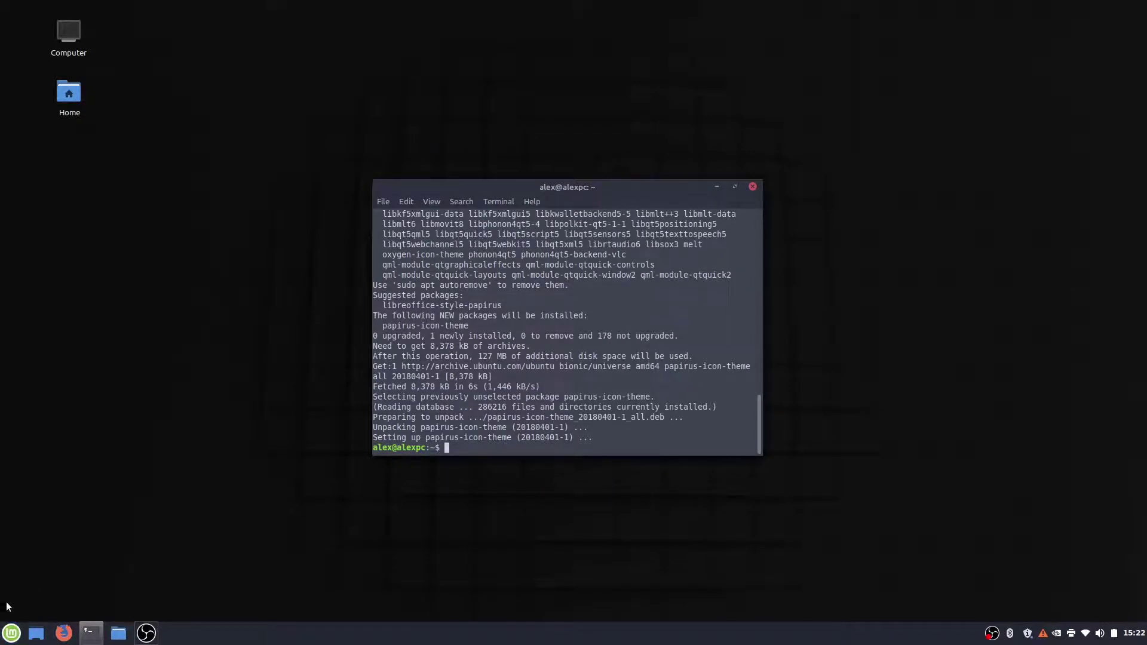
pyautogui.rightClick(11, 633)
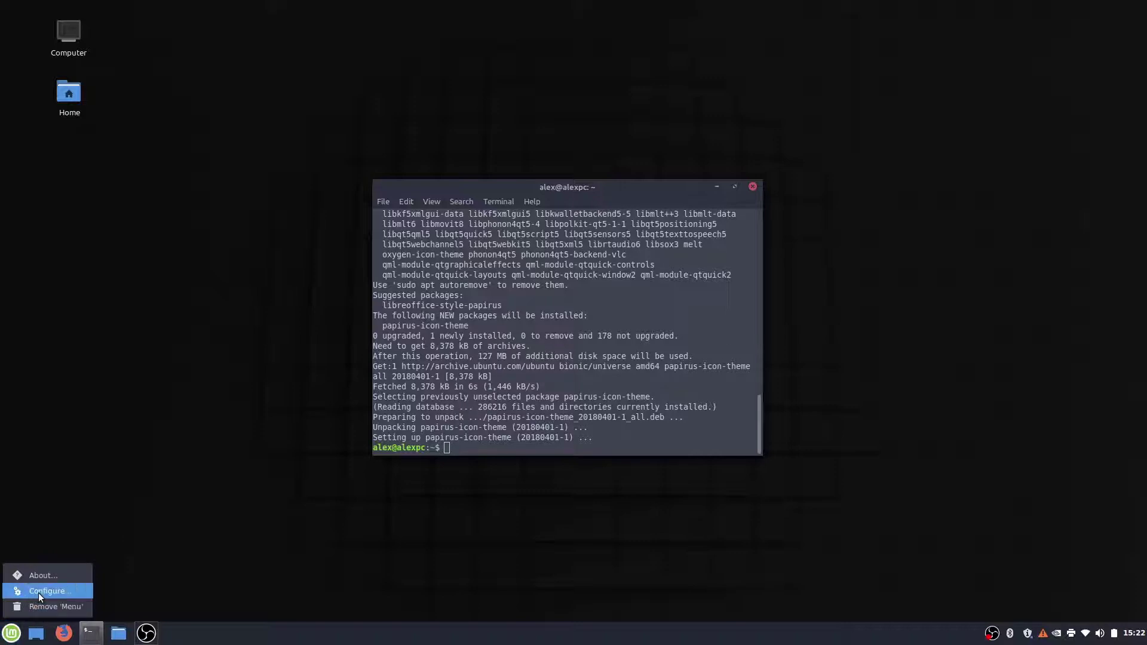
# Change the Menu applet icon to cinnamon-symbolic, then close its settings and the terminal.
pyautogui.click(38, 593)
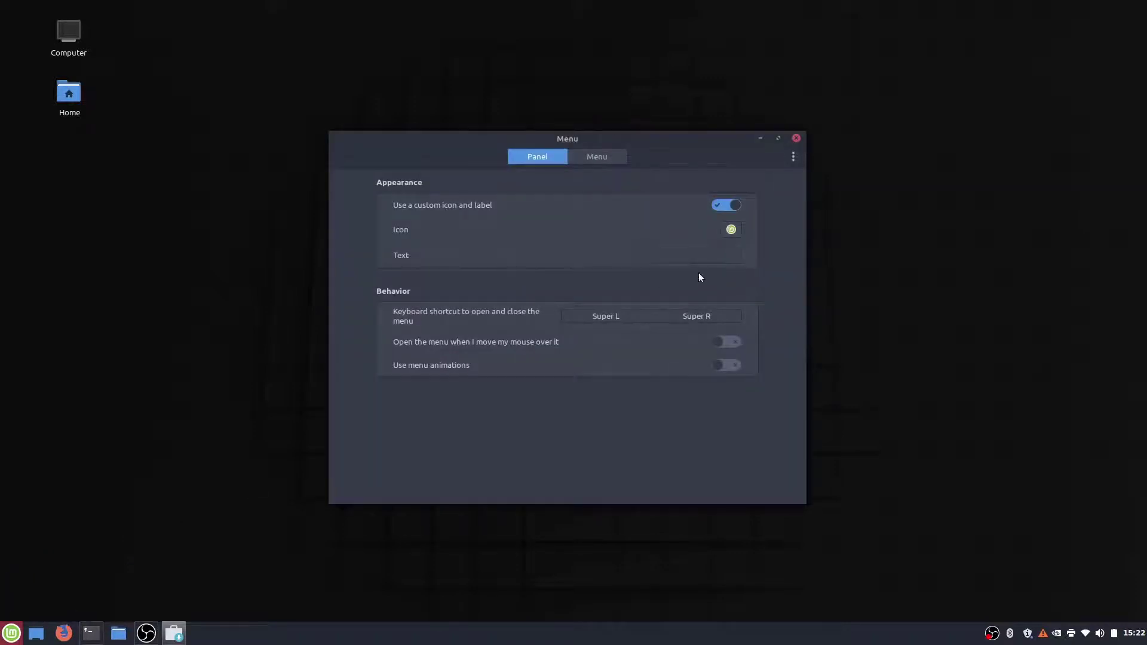
pyautogui.click(733, 230)
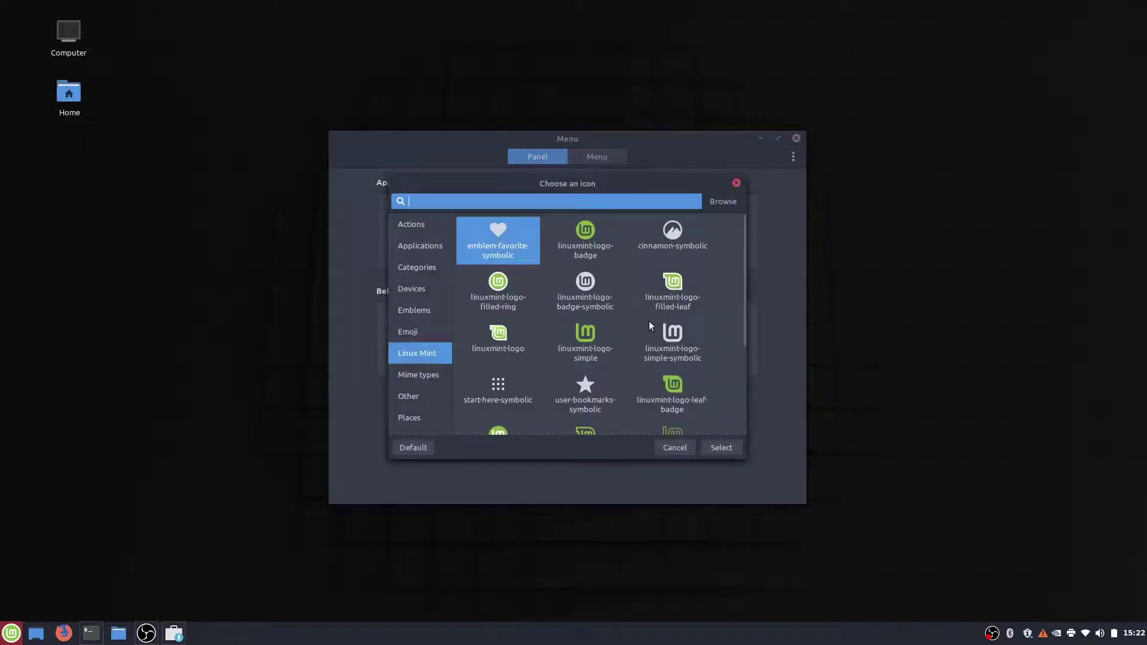
pyautogui.click(675, 232)
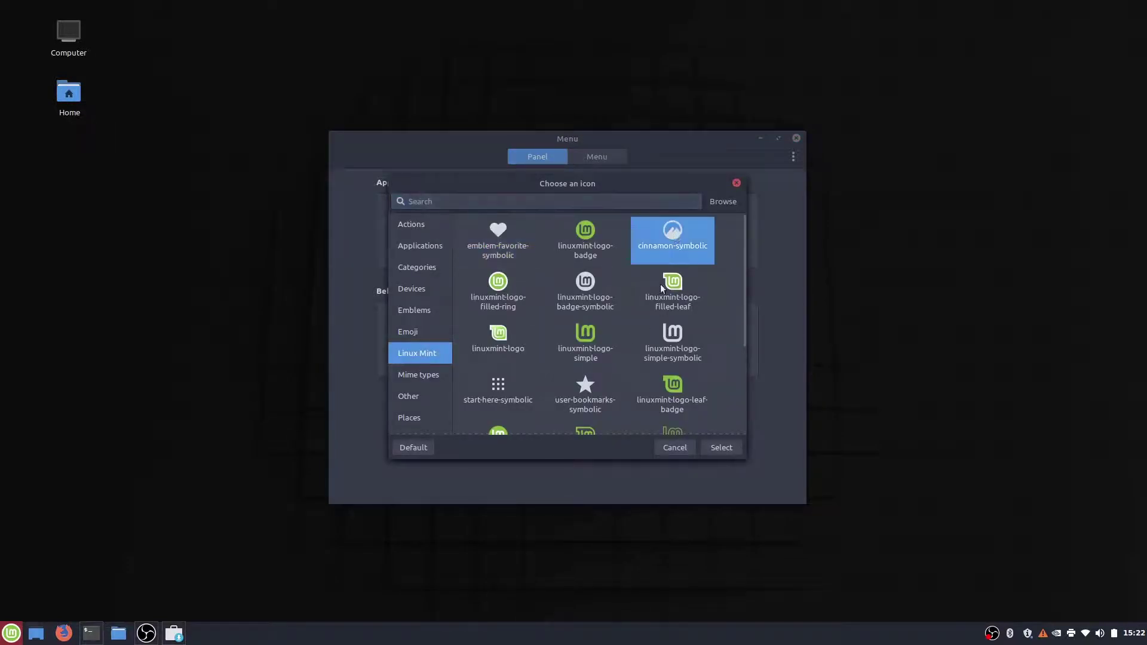
pyautogui.click(711, 448)
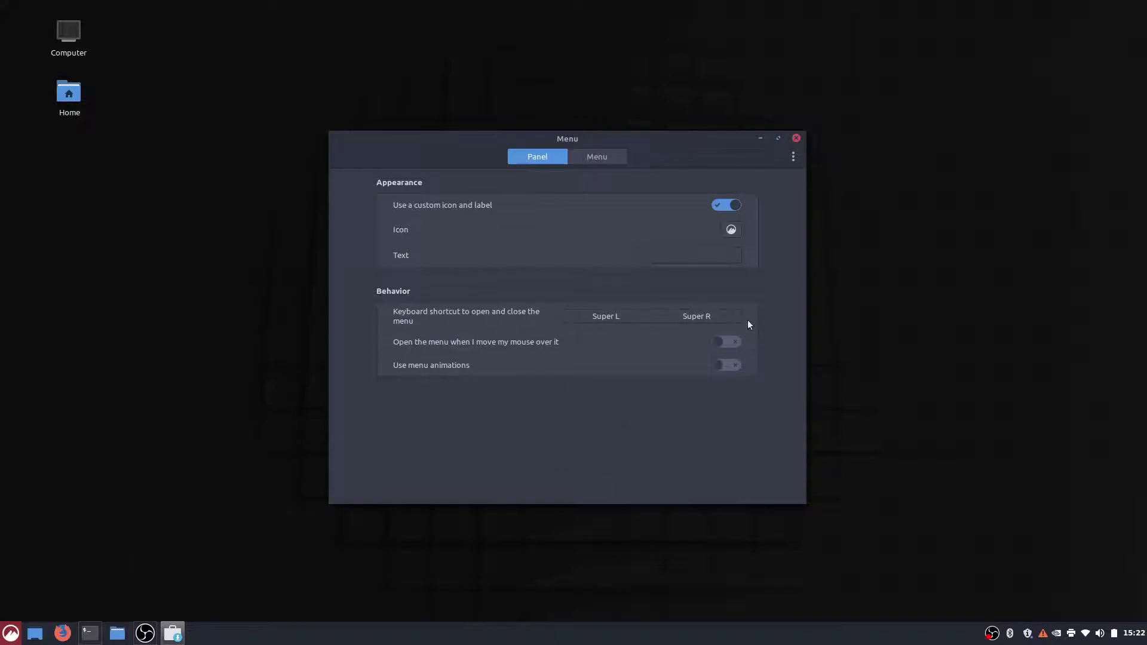
pyautogui.click(796, 138)
pyautogui.hotkey('ctrl', 'd')
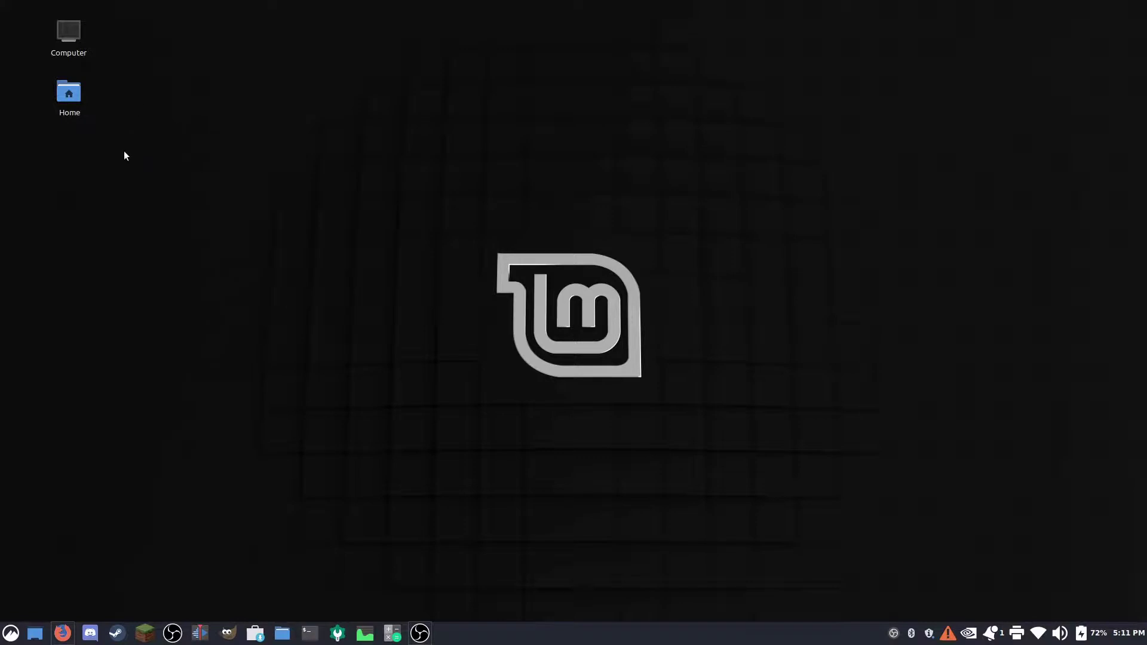
# Switch off the Computer and Home toggles in System Settings > Desktop.
pyautogui.moveTo(124, 153); pyautogui.dragTo(21, 15)
pyautogui.click(135, 100)
pyautogui.click(347, 635)
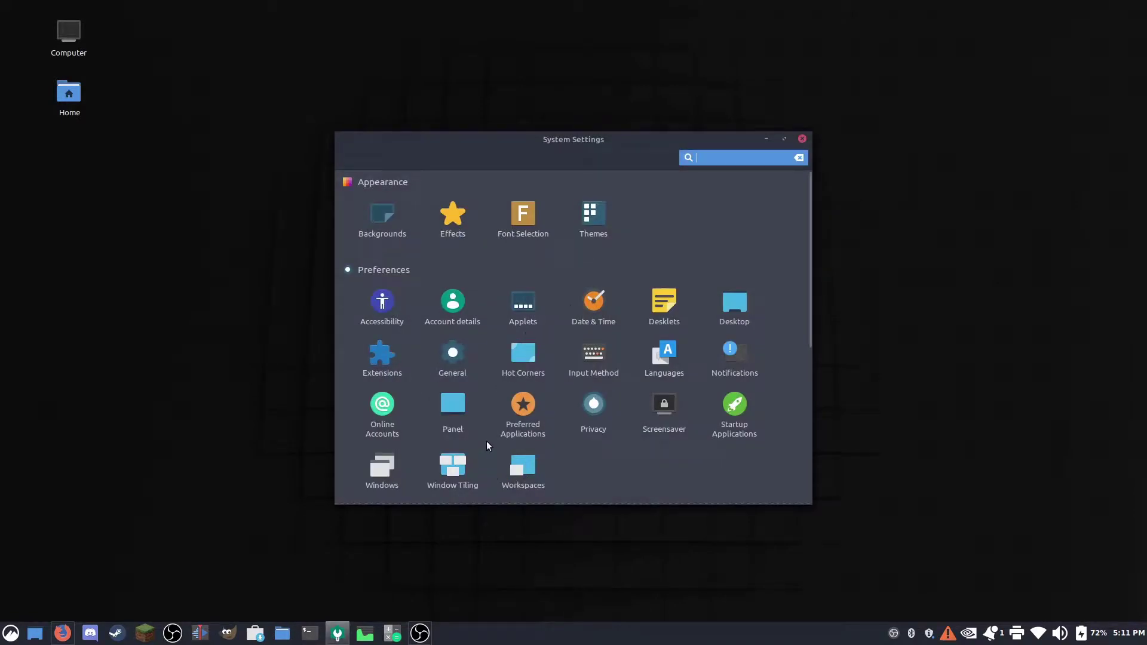
pyautogui.click(752, 304)
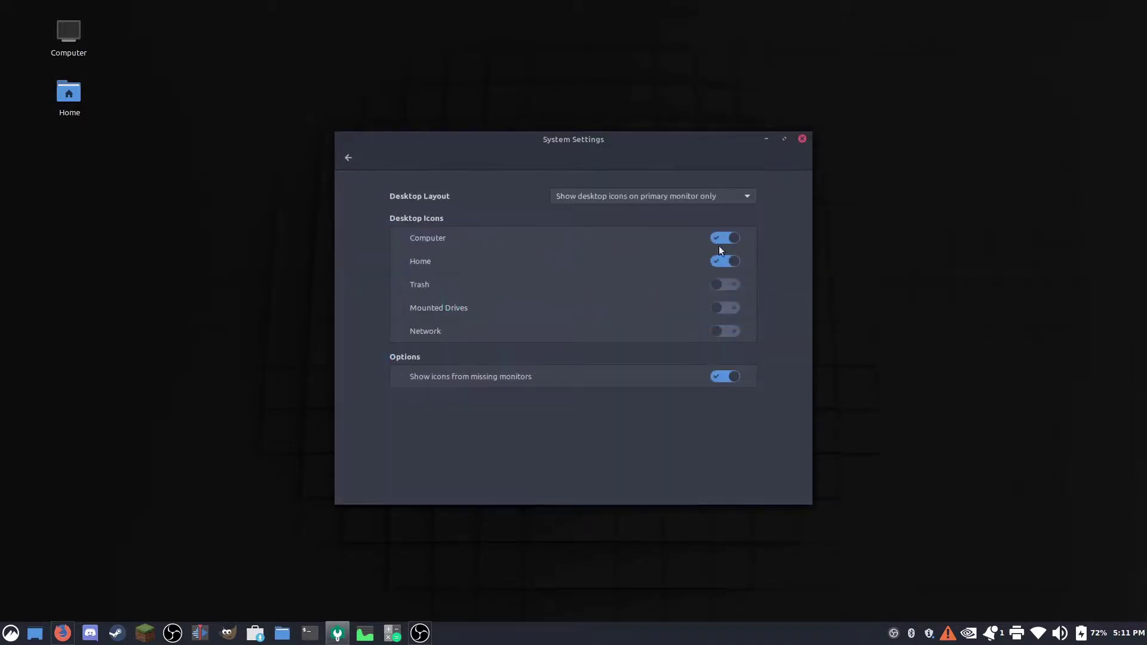
pyautogui.click(725, 238)
pyautogui.click(725, 261)
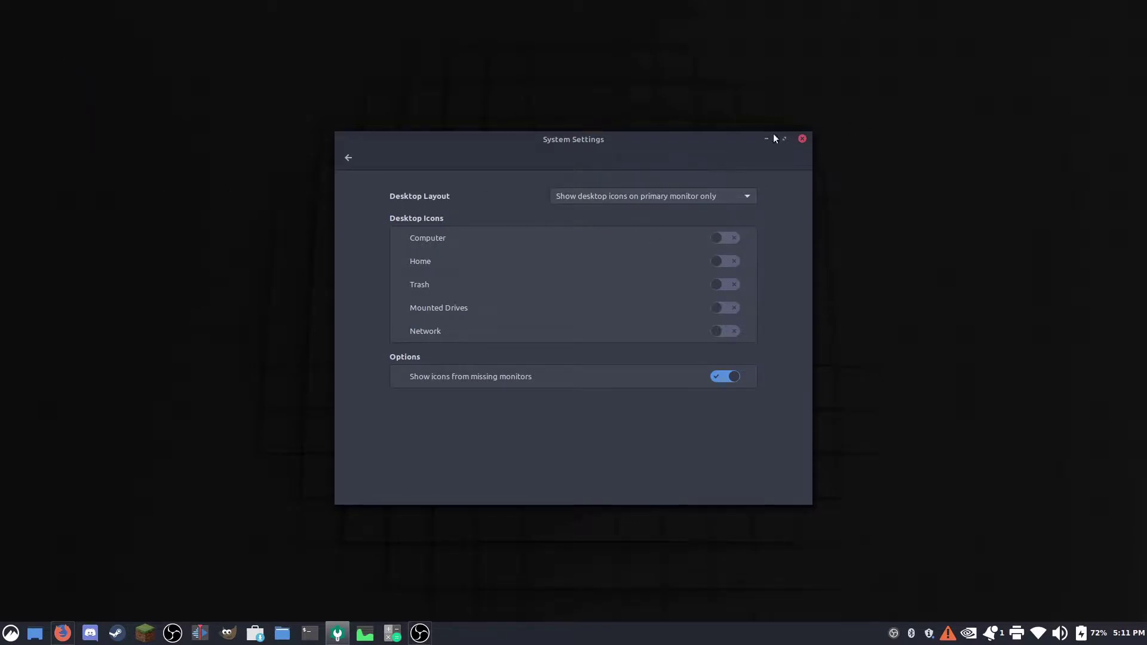
pyautogui.click(803, 139)
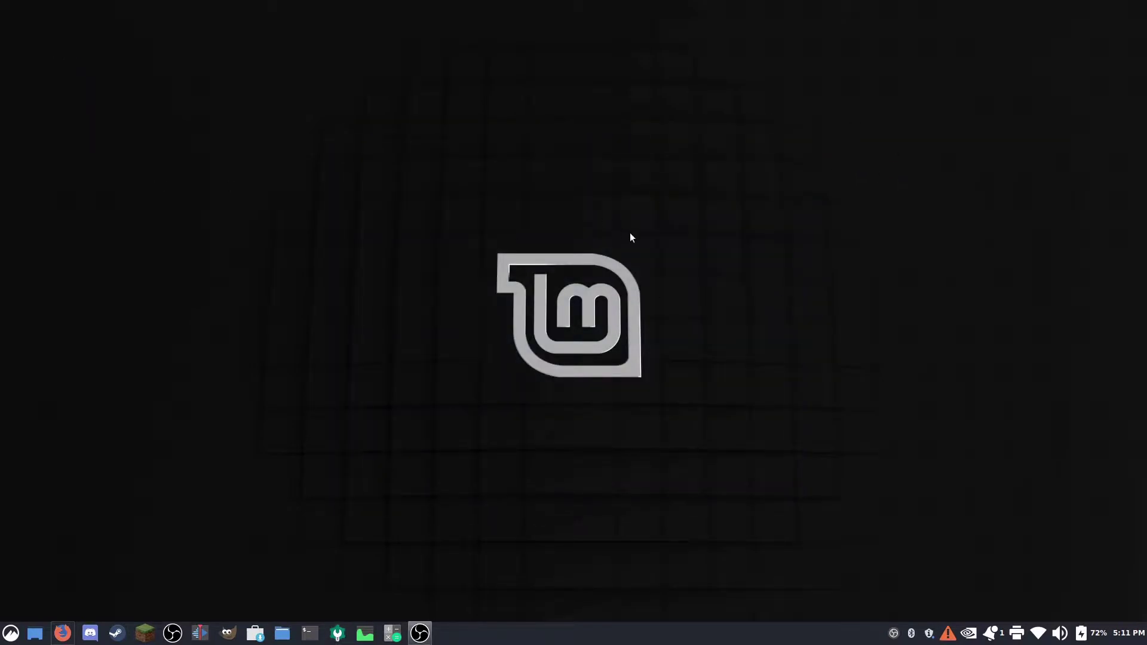
pyautogui.rightClick(630, 238)
pyautogui.click(423, 602)
# Pick the blue galaxy image through Change Desktop Background in the desktop menu.
pyautogui.rightClick(718, 244)
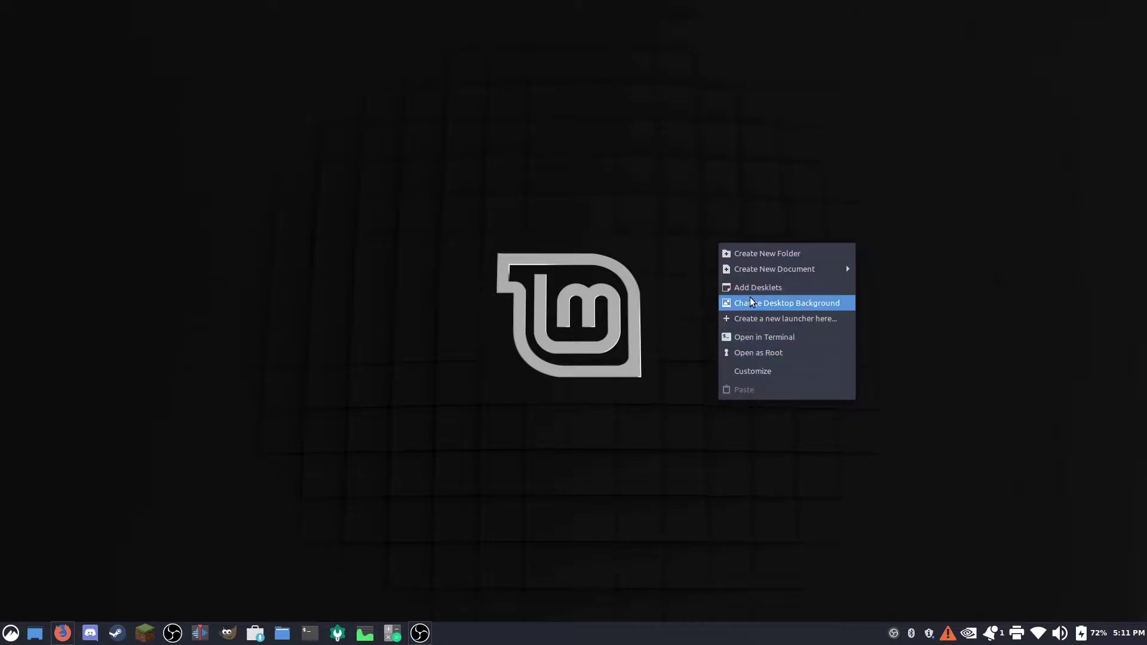
pyautogui.click(766, 306)
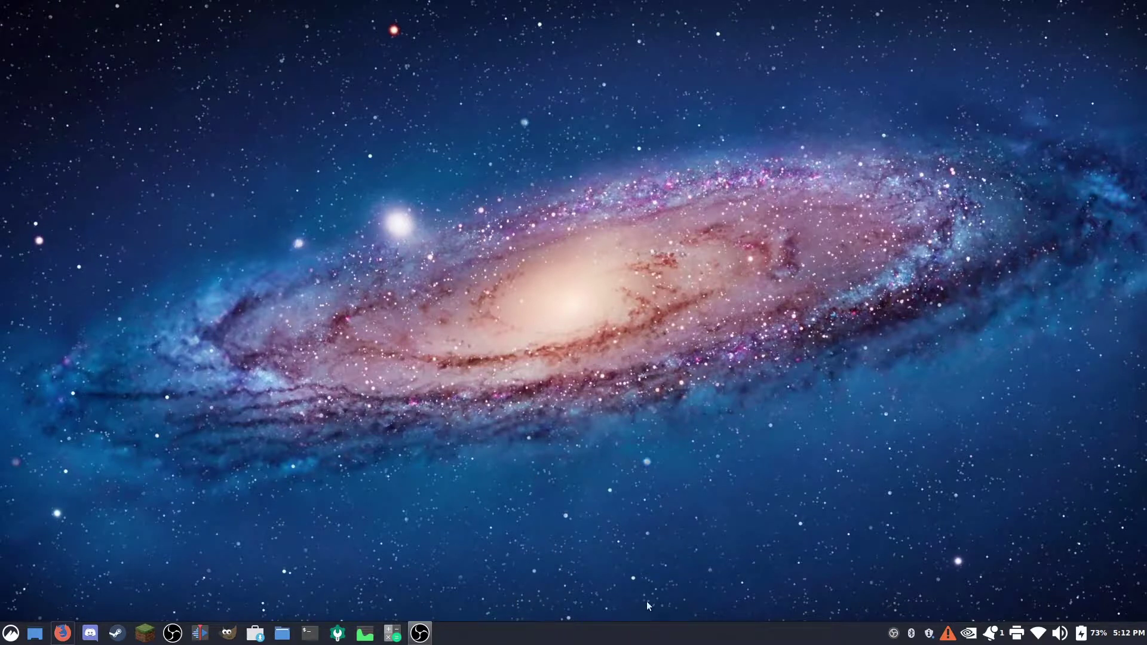
pyautogui.click(338, 632)
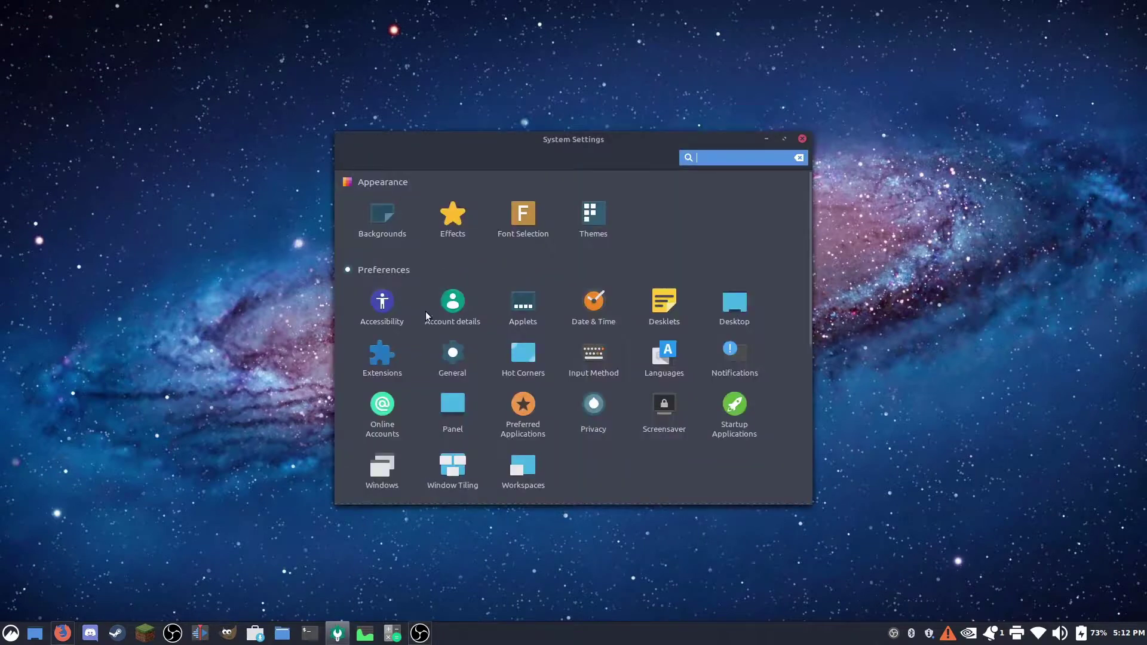
# Download the Transparent panels extension and enable it.
pyautogui.click(375, 357)
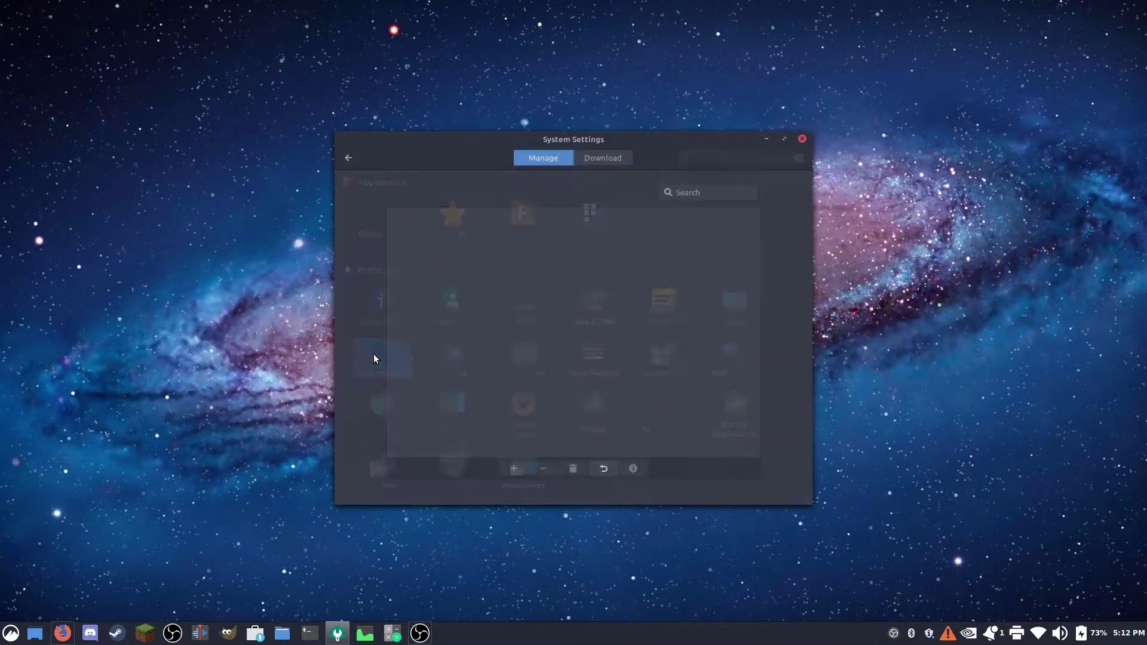
pyautogui.click(594, 154)
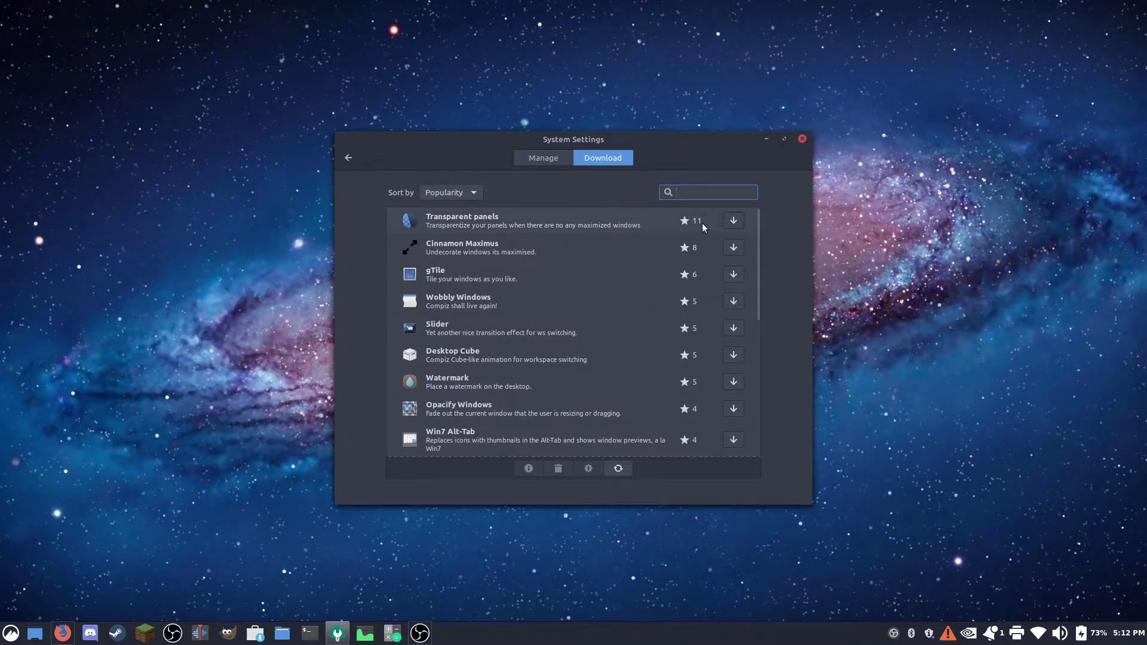
pyautogui.click(734, 220)
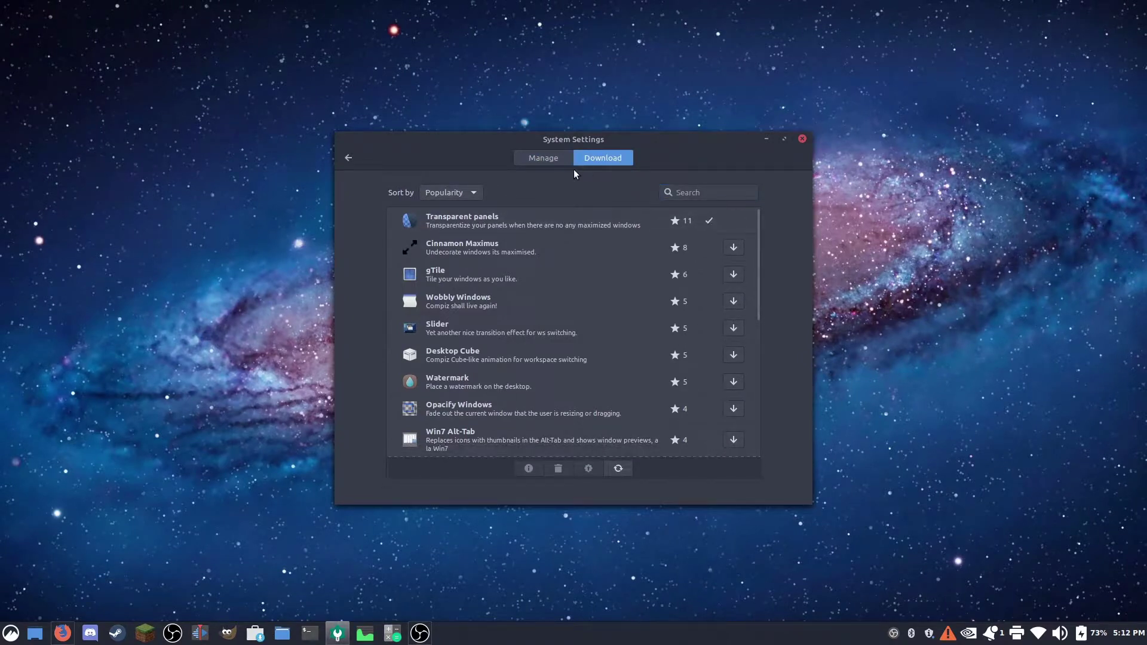
pyautogui.click(556, 158)
pyautogui.click(668, 216)
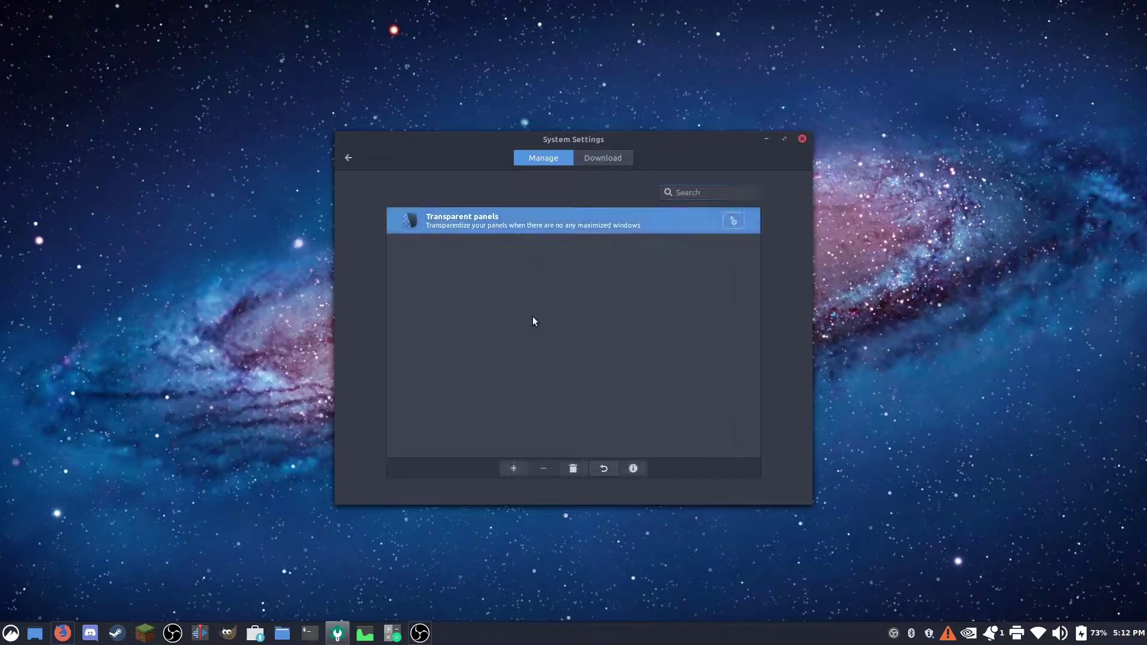
pyautogui.click(513, 468)
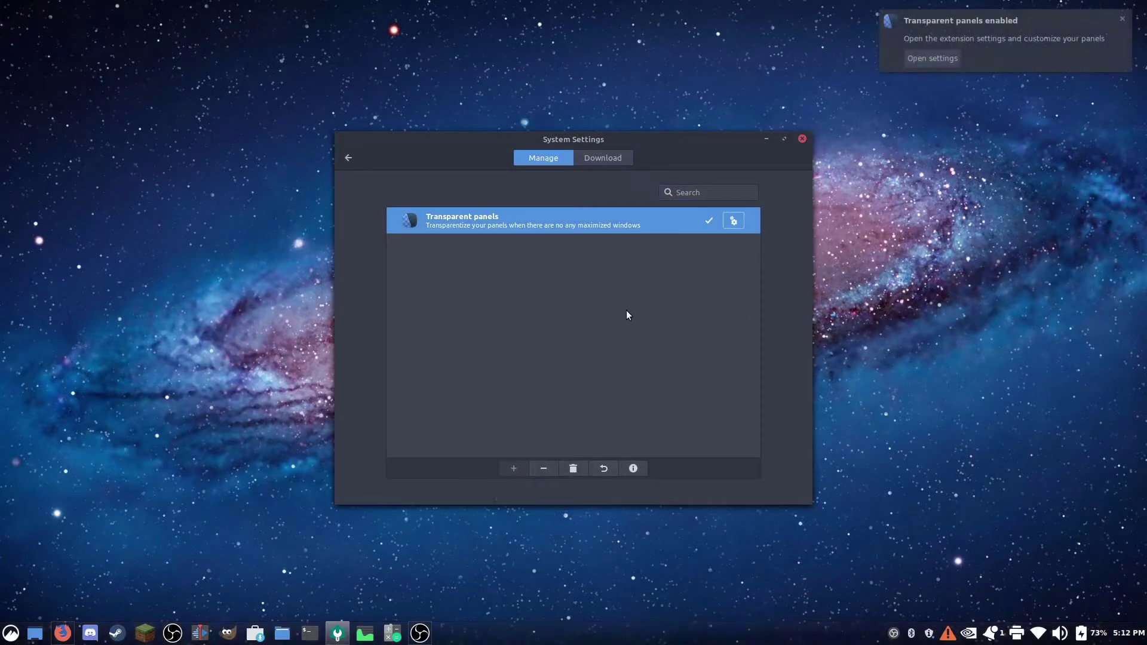
# Set Transparent panels' type of transparency to Fully transparent and close settings.
pyautogui.click(735, 219)
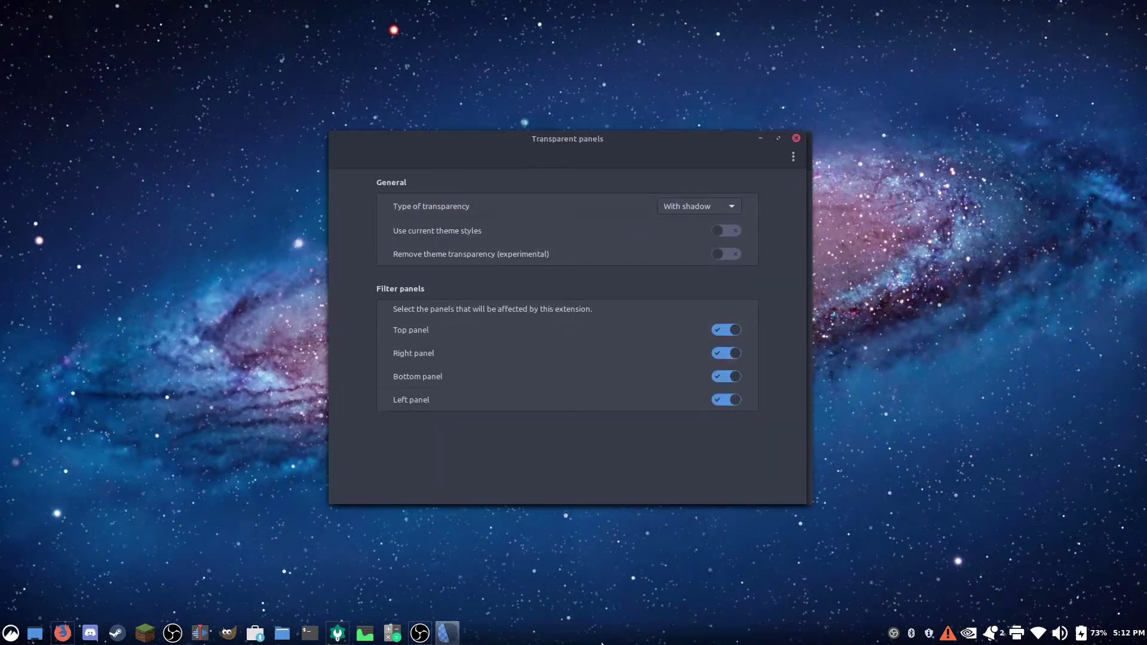
pyautogui.click(711, 206)
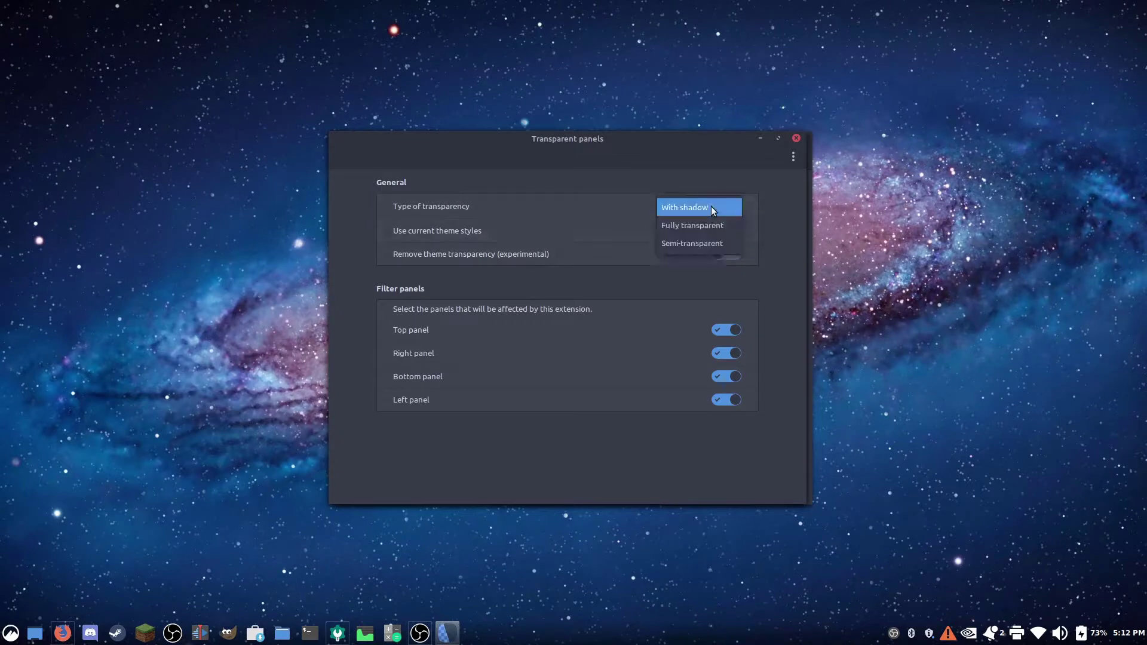
pyautogui.click(706, 224)
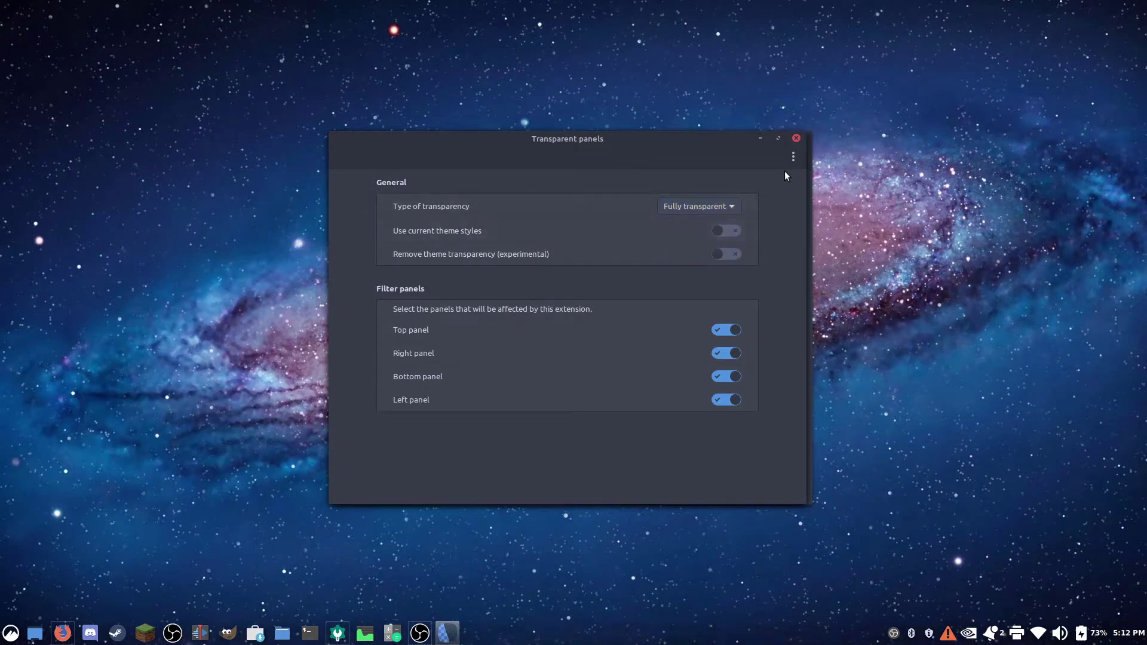
pyautogui.click(797, 140)
pyautogui.click(802, 137)
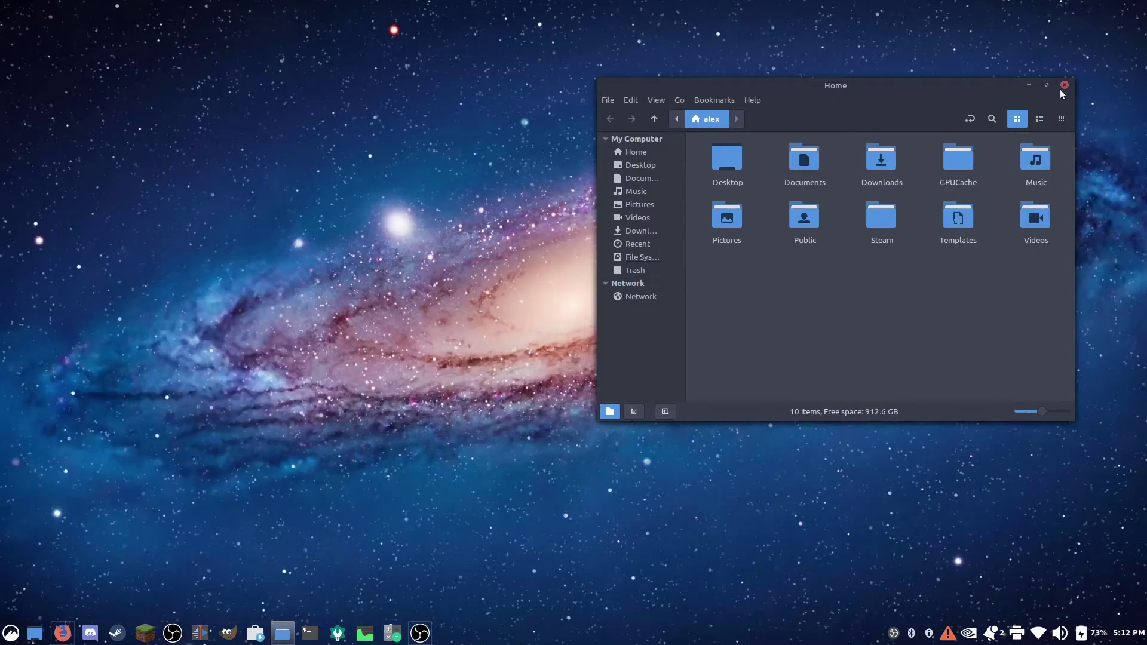
pyautogui.click(1064, 85)
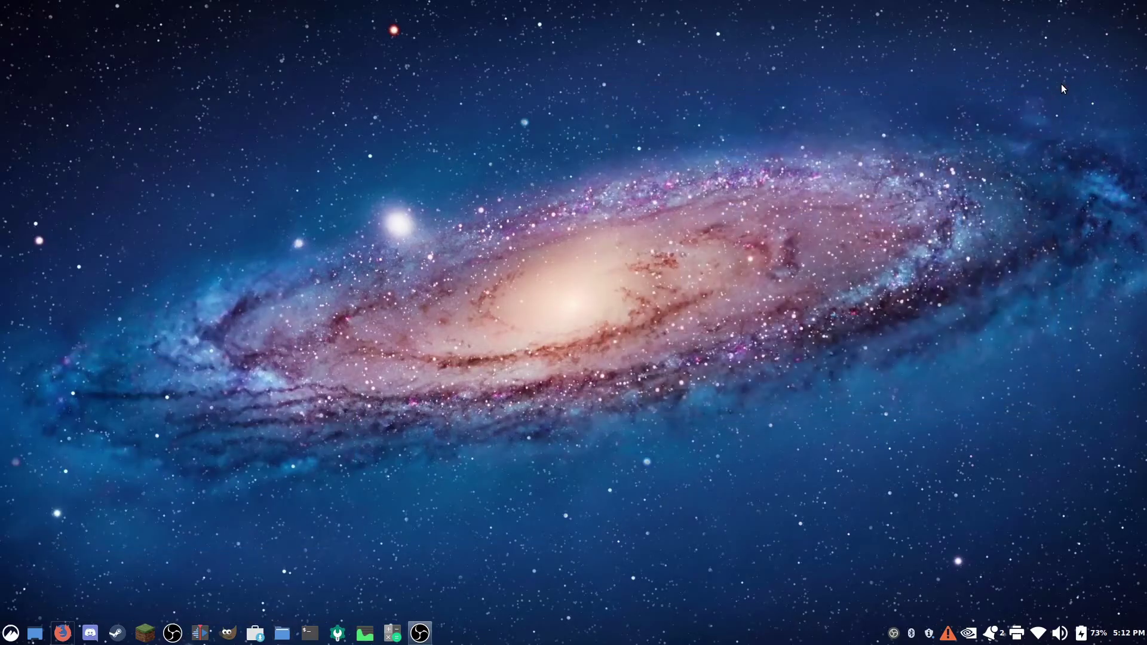